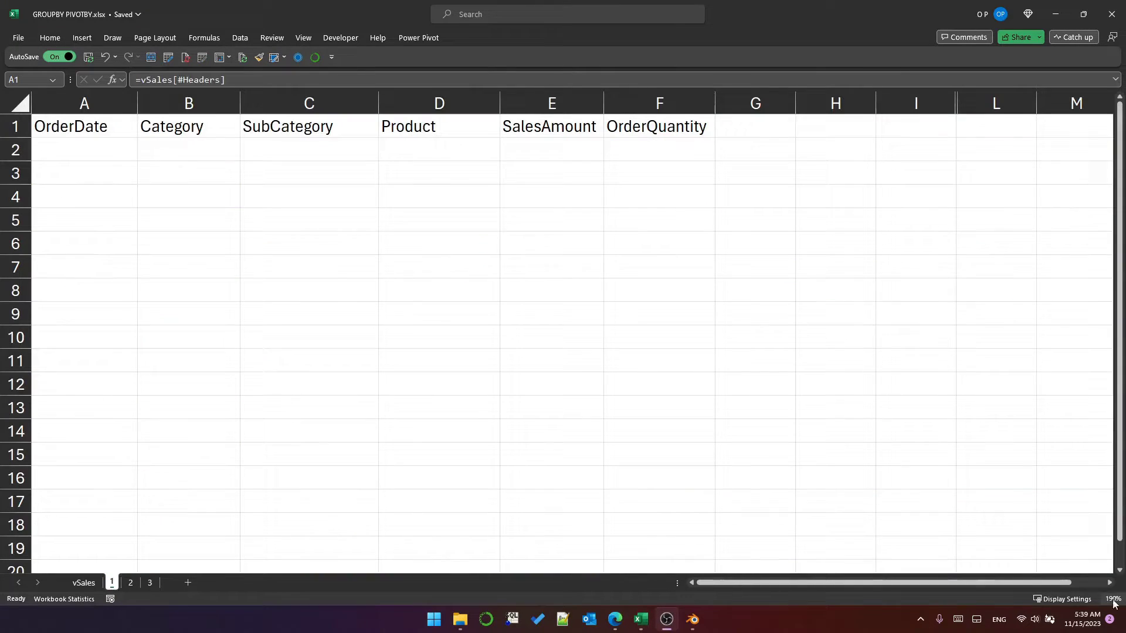
Start a GROUPBY formula in B3 with vSales[Category] as the row field.
{"action": "left_click", "coordinate": [98, 130]}
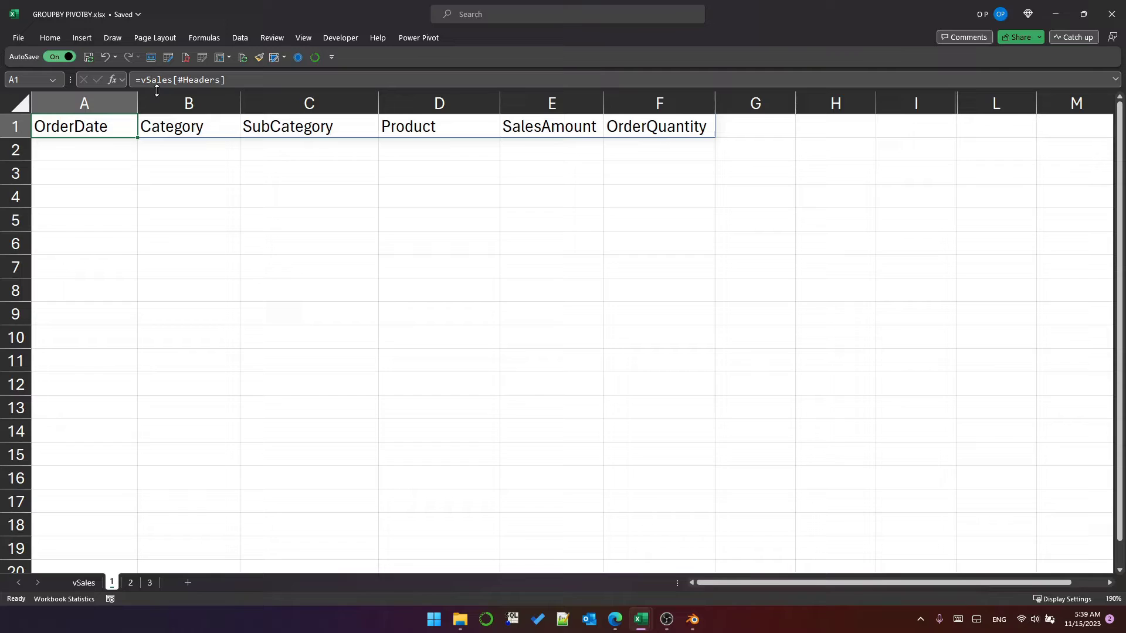
{"action": "left_click", "coordinate": [184, 176]}
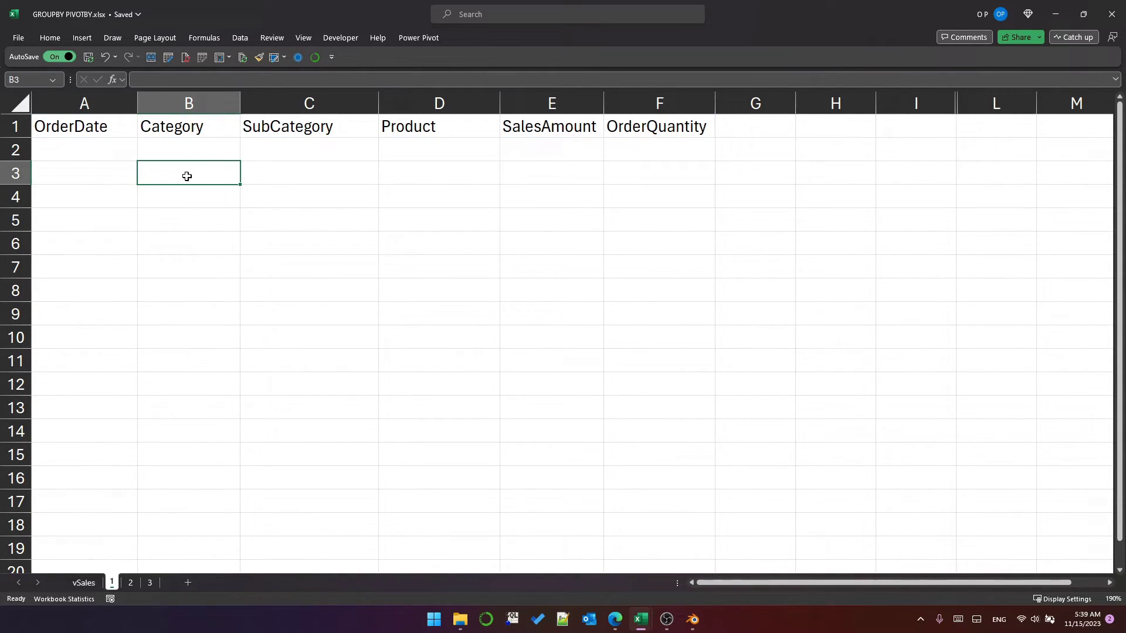
{"action": "type", "text": "=group"}
{"action": "key", "text": "Tab"}
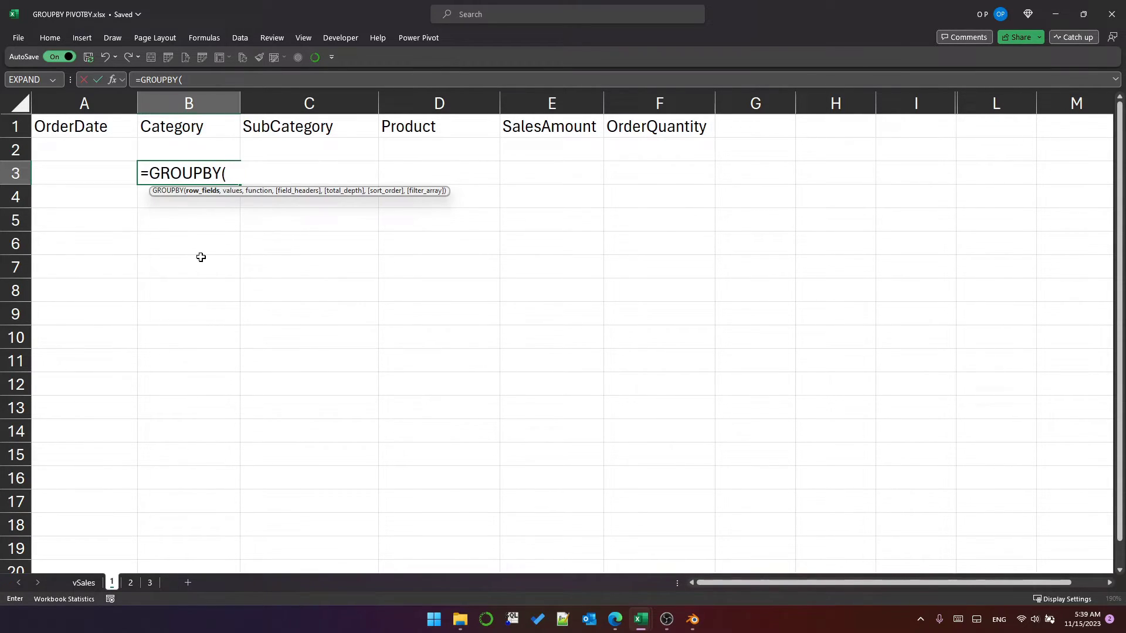
{"action": "type", "text": "vs"}
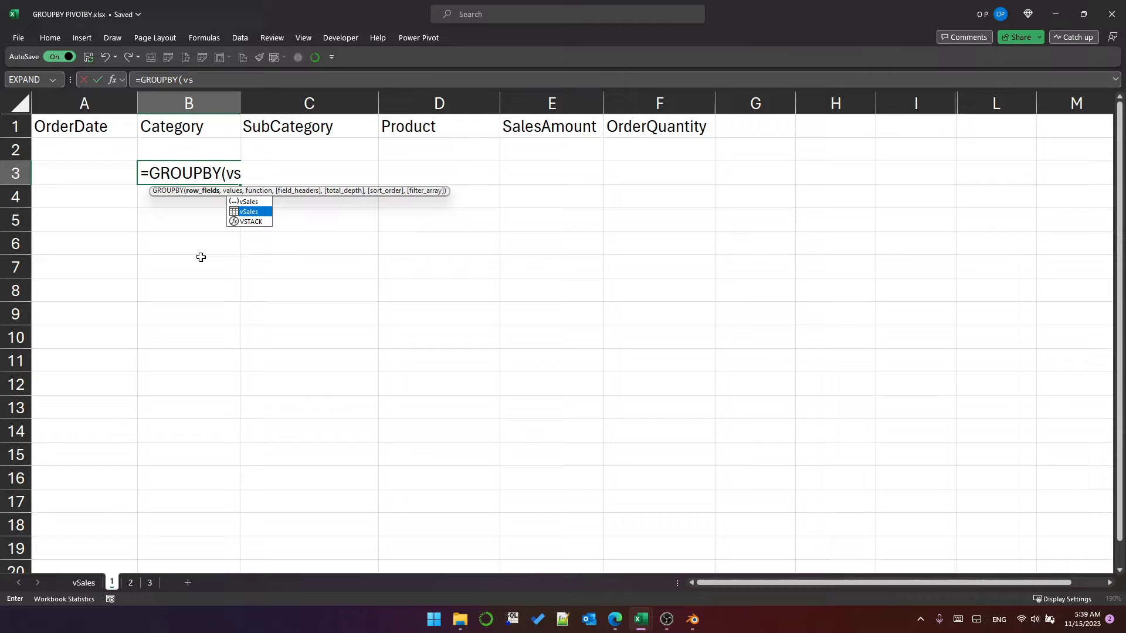
{"action": "key", "text": "Tab"}
{"action": "type", "text": "[cat"}
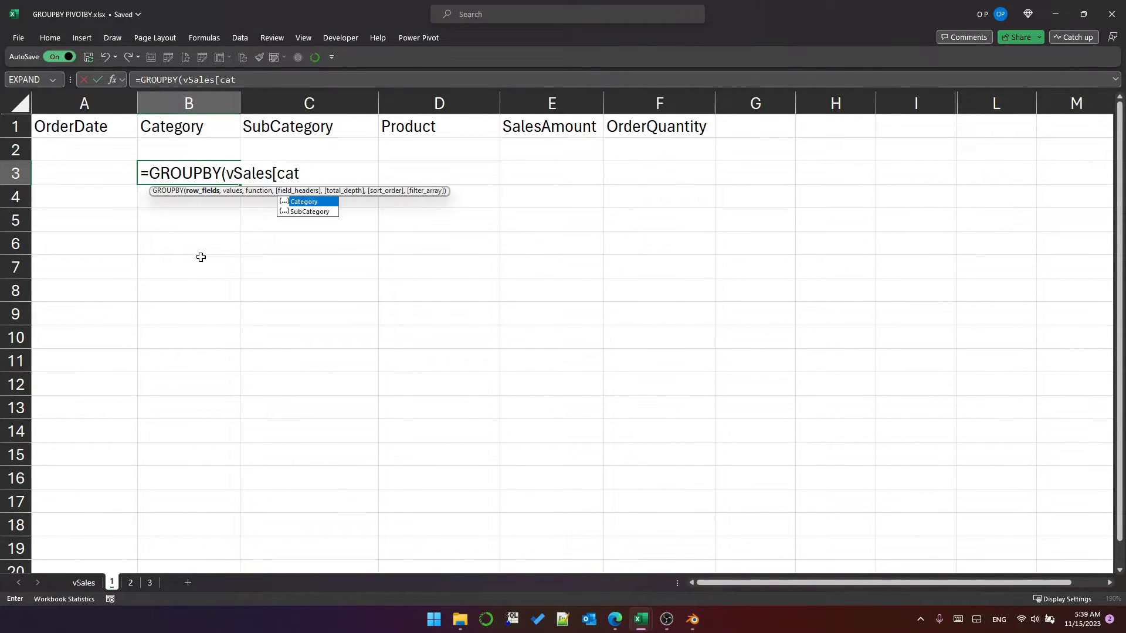
{"action": "key", "text": "Tab"}
Add vSales[SalesAmount] as values with SUM, spilling category totals and a 29358677.22 grand total.
{"action": "type", "text": "]"}
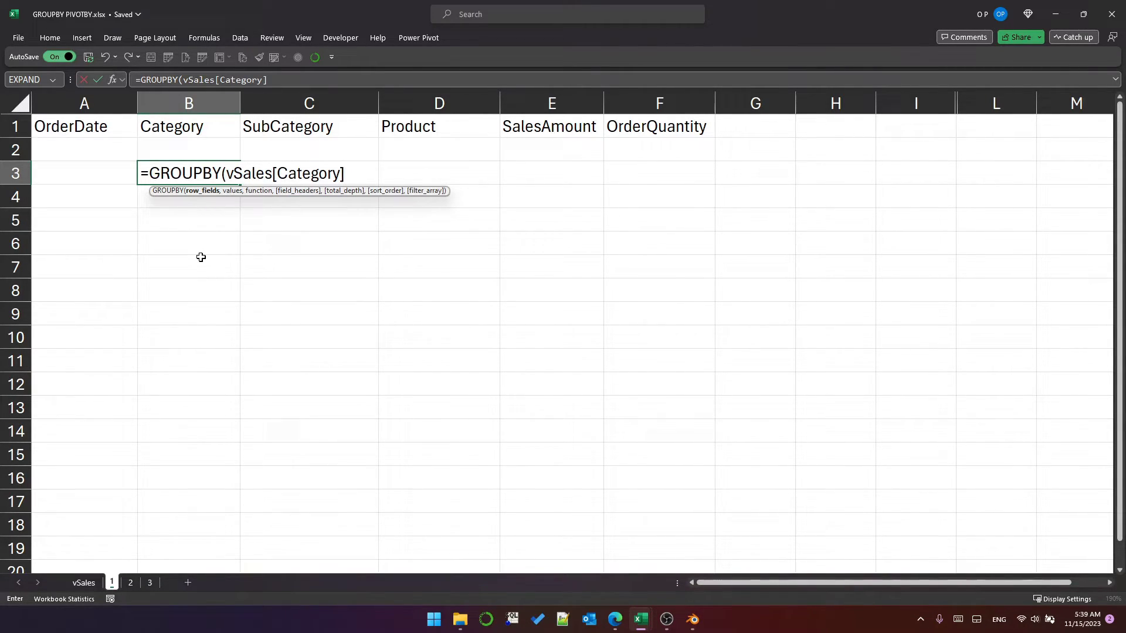
{"action": "type", "text": ","}
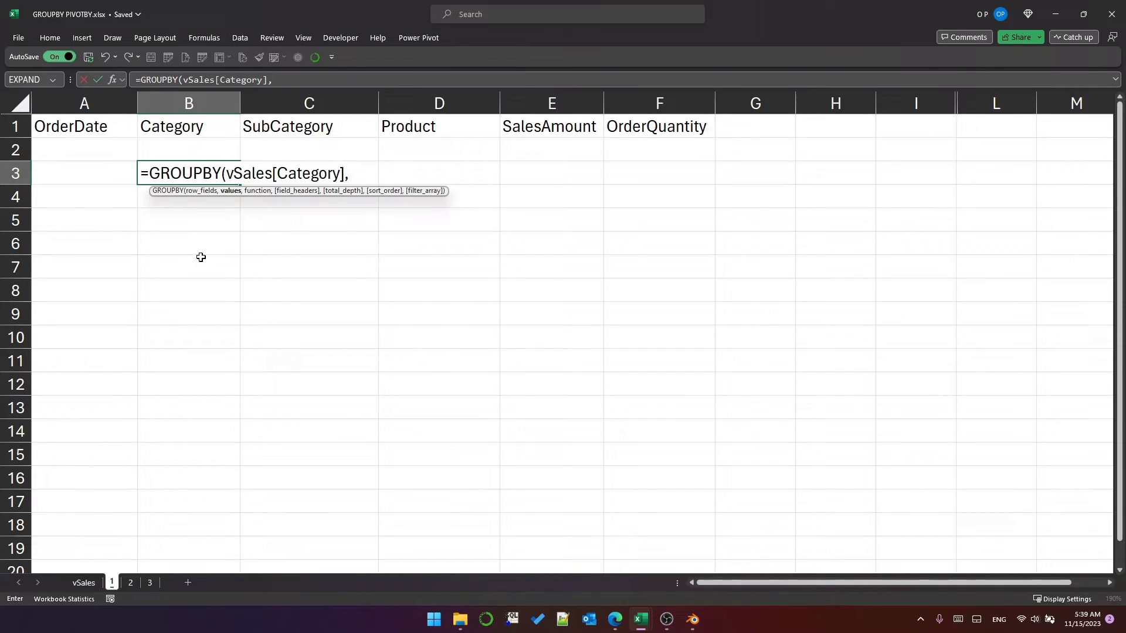
{"action": "type", "text": "vSales"}
{"action": "key", "text": "Tab"}
{"action": "type", "text": "[sa"}
{"action": "key", "text": "Tab"}
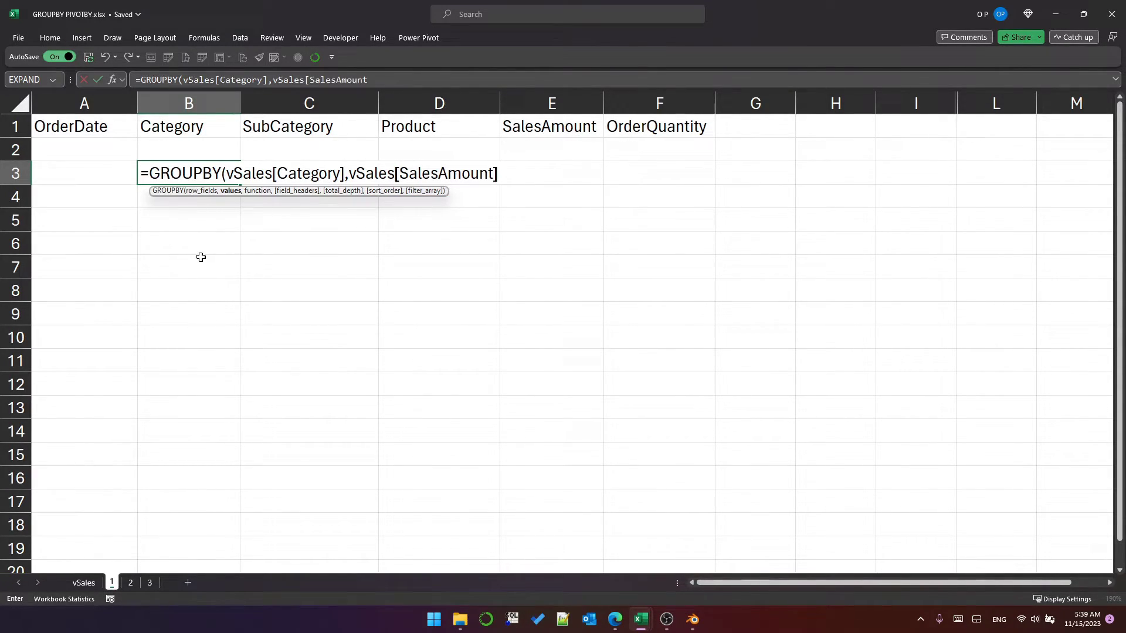
{"action": "type", "text": "],"}
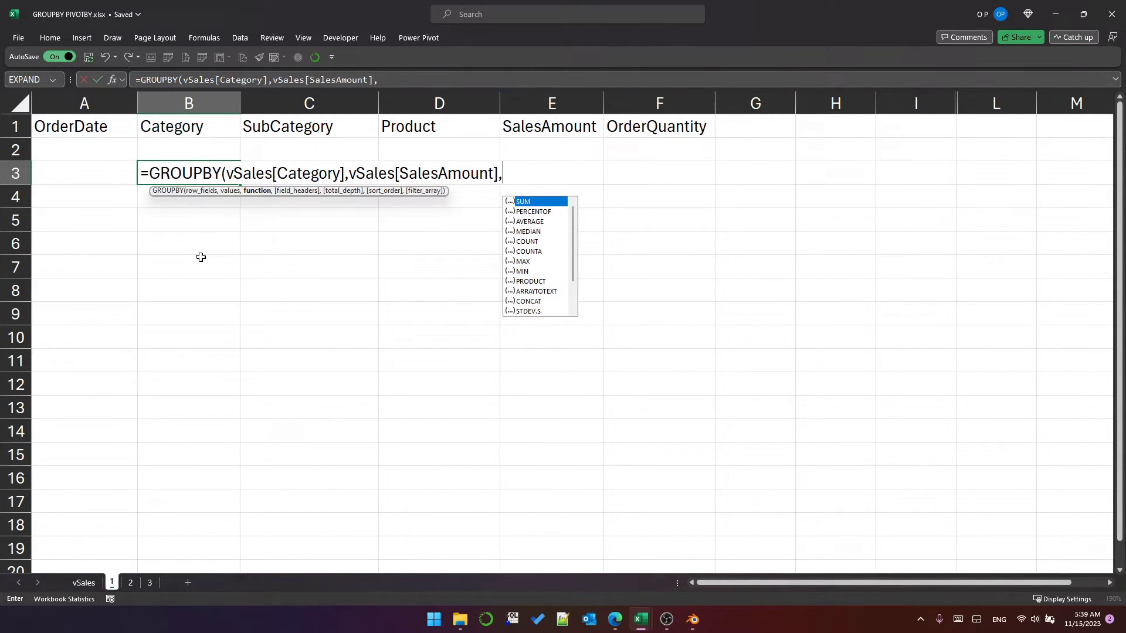
{"action": "key", "text": "Escape"}
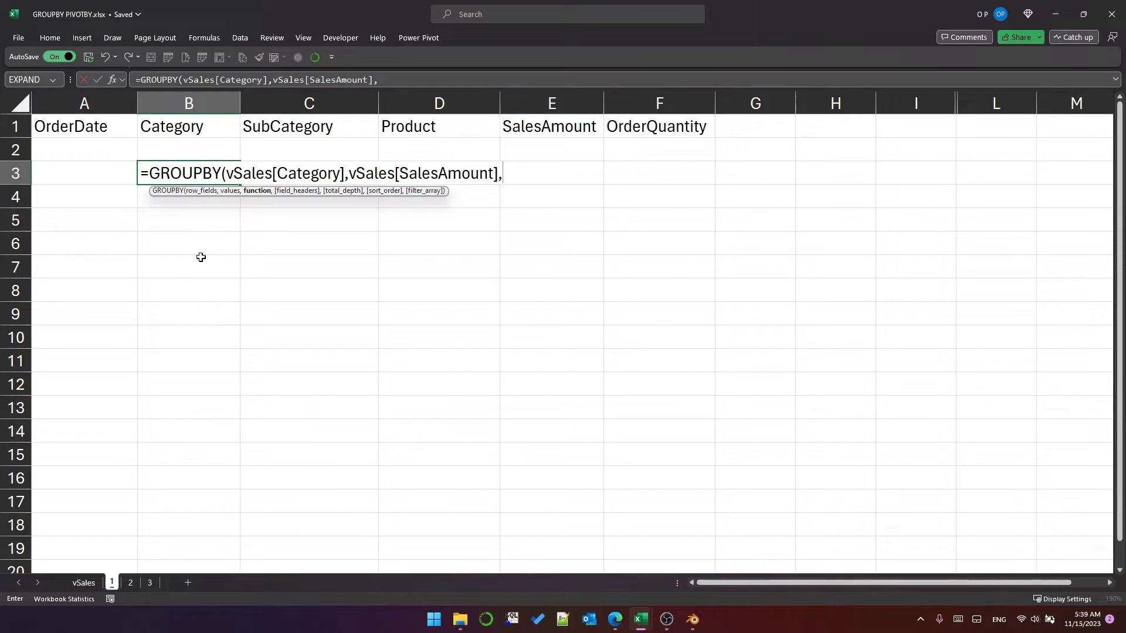
{"action": "type", "text": "SUM"}
{"action": "key", "text": "Escape"}
{"action": "type", "text": ")"}
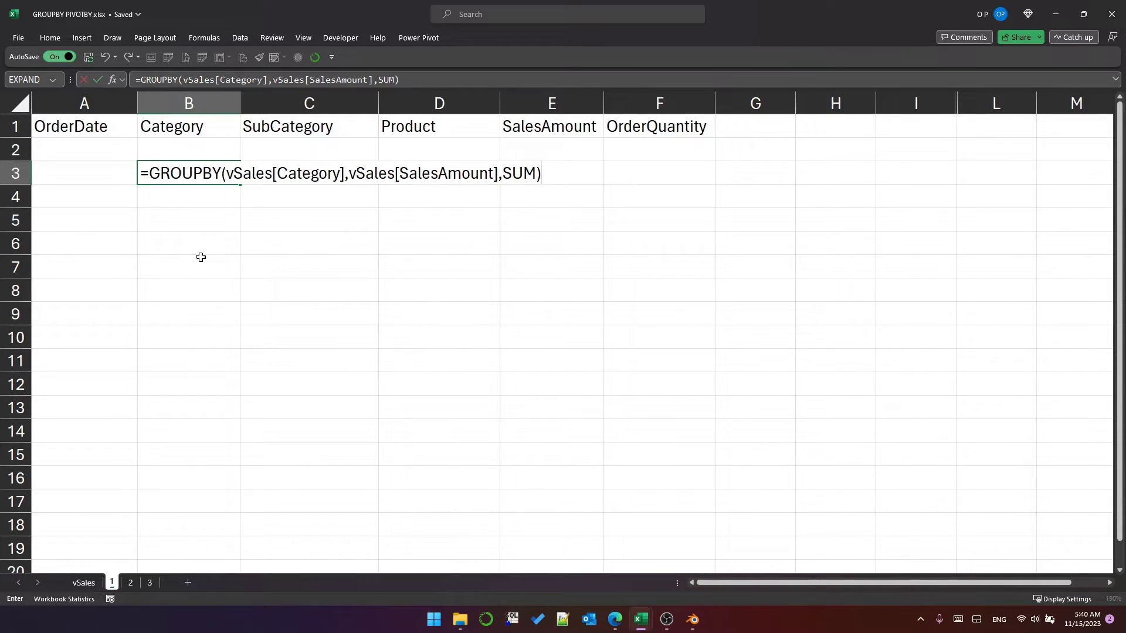
{"action": "key", "text": "Return"}
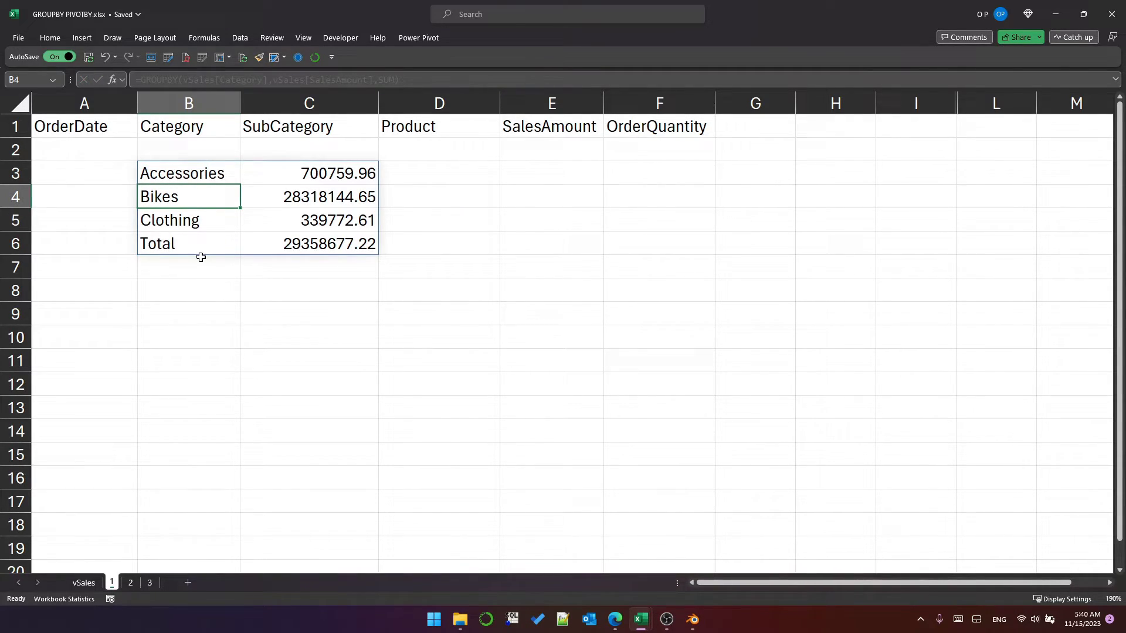
Change the GROUPBY aggregation in B3 from SUM to AVERAGE.
{"action": "key", "text": "Up"}
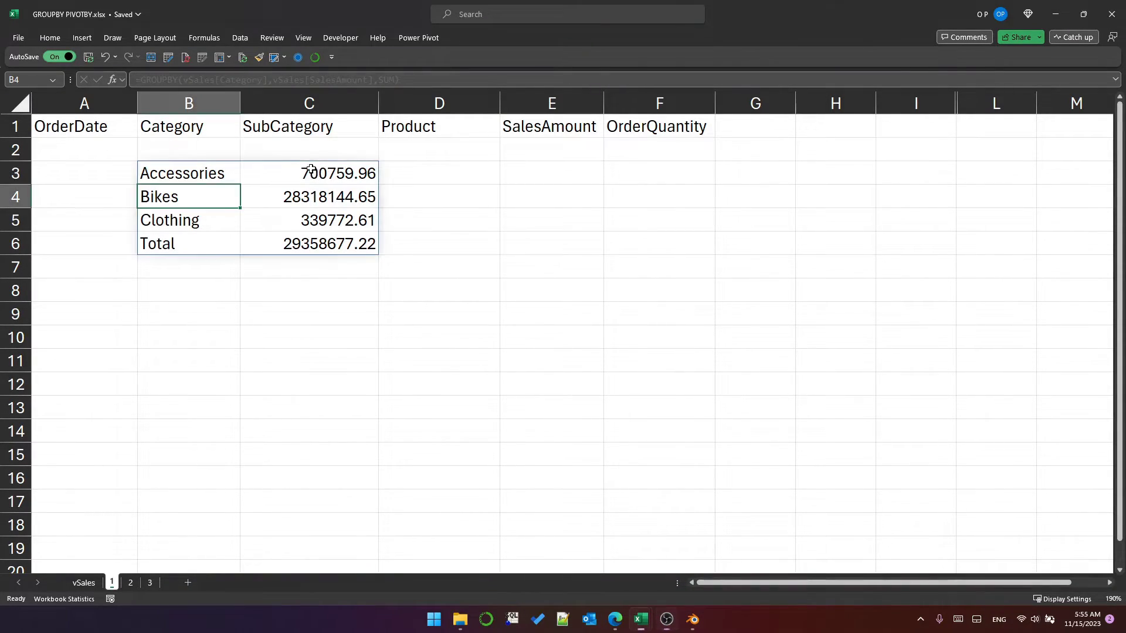
{"action": "left_click", "coordinate": [296, 173]}
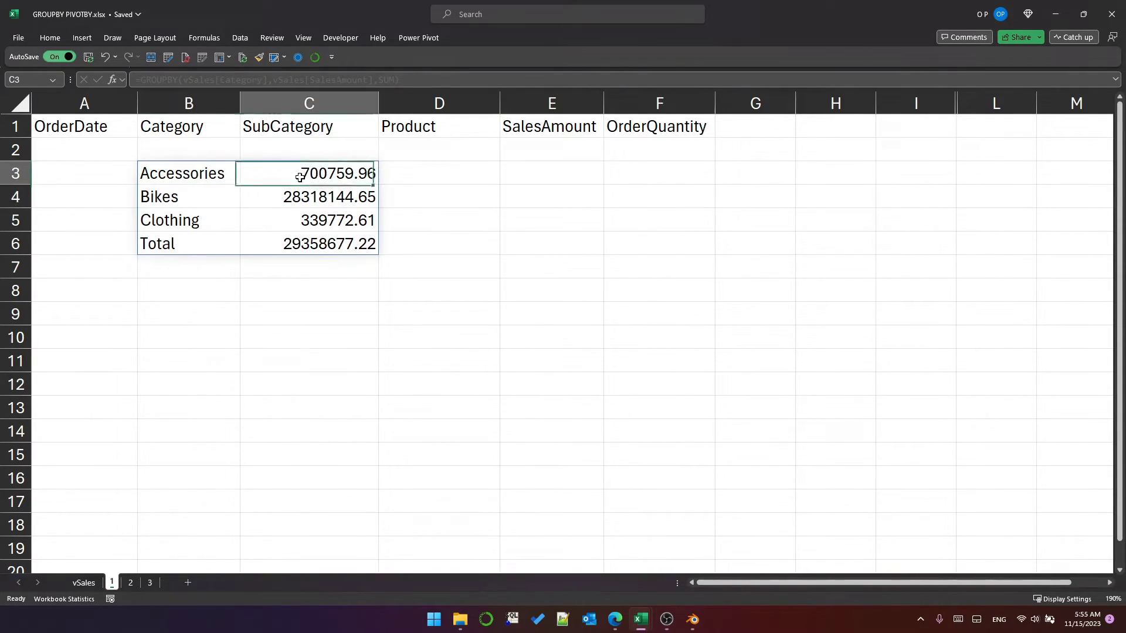
{"action": "left_click", "coordinate": [227, 171]}
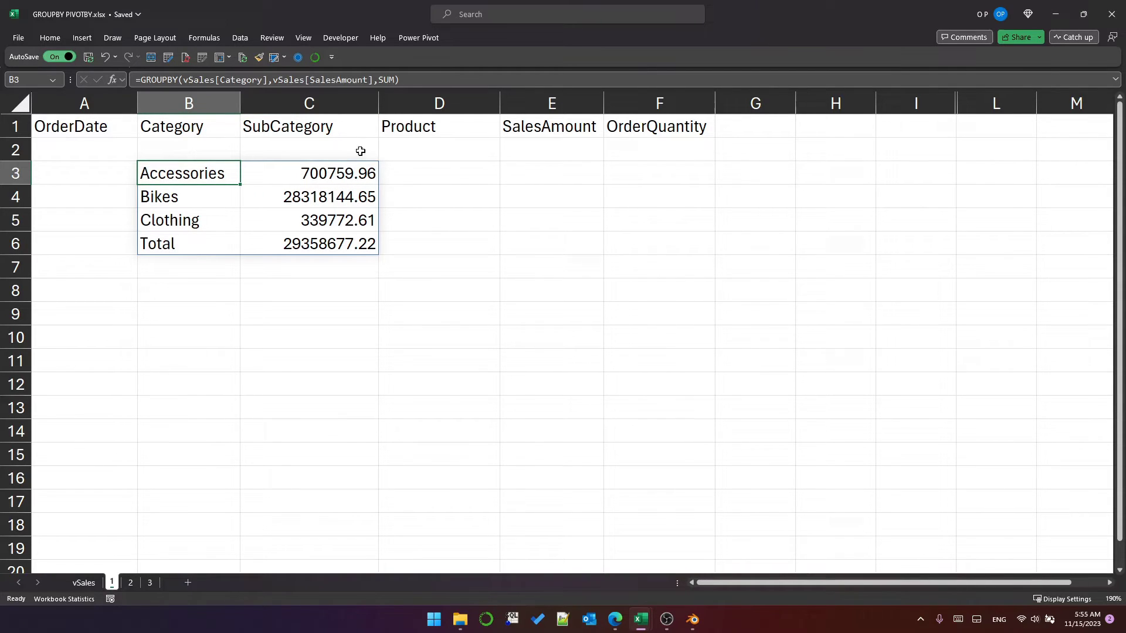
{"action": "double_click", "coordinate": [387, 80]}
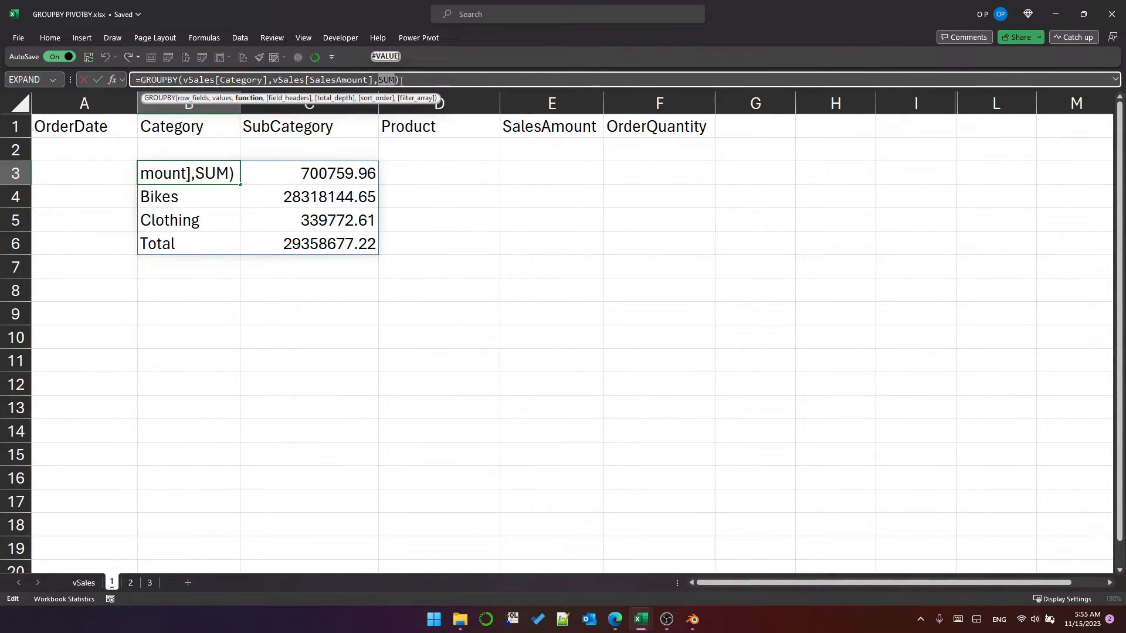
{"action": "type", "text": "AVERAGE"}
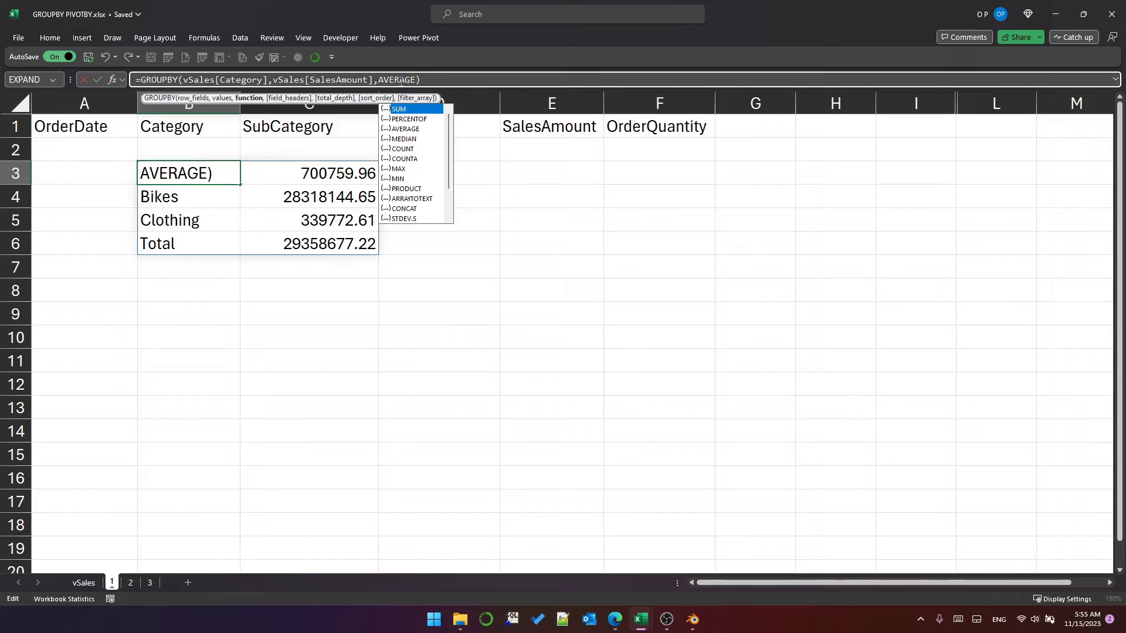
{"action": "key", "text": "Return"}
Replace AVERAGE with PERCENTOF so each category shows its share of total sales.
{"action": "key", "text": "Up"}
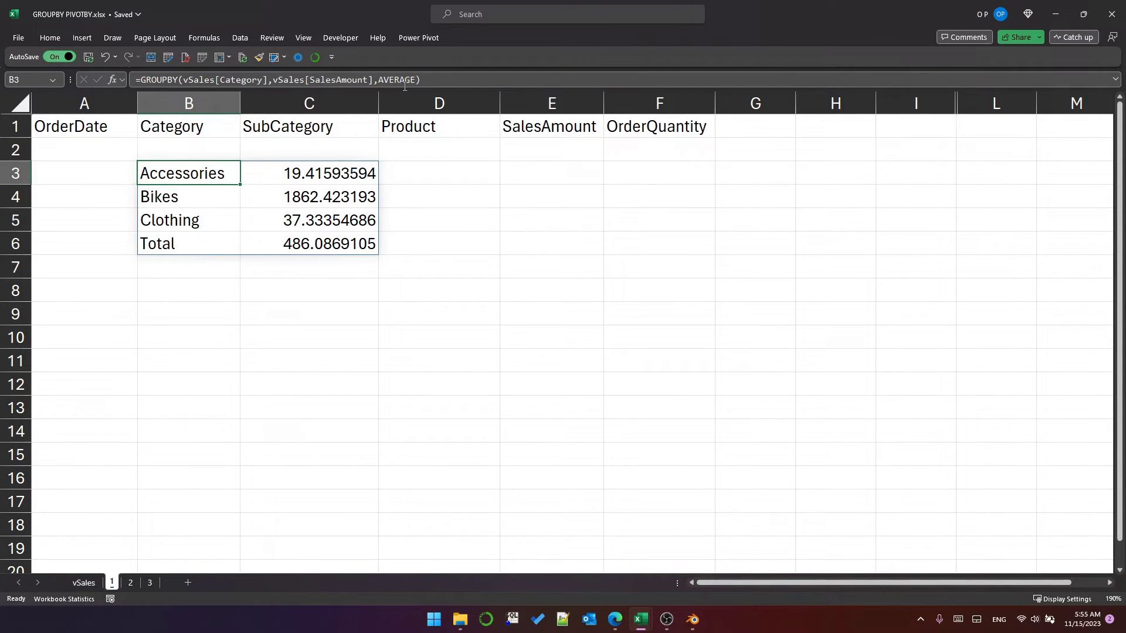
{"action": "double_click", "coordinate": [405, 80]}
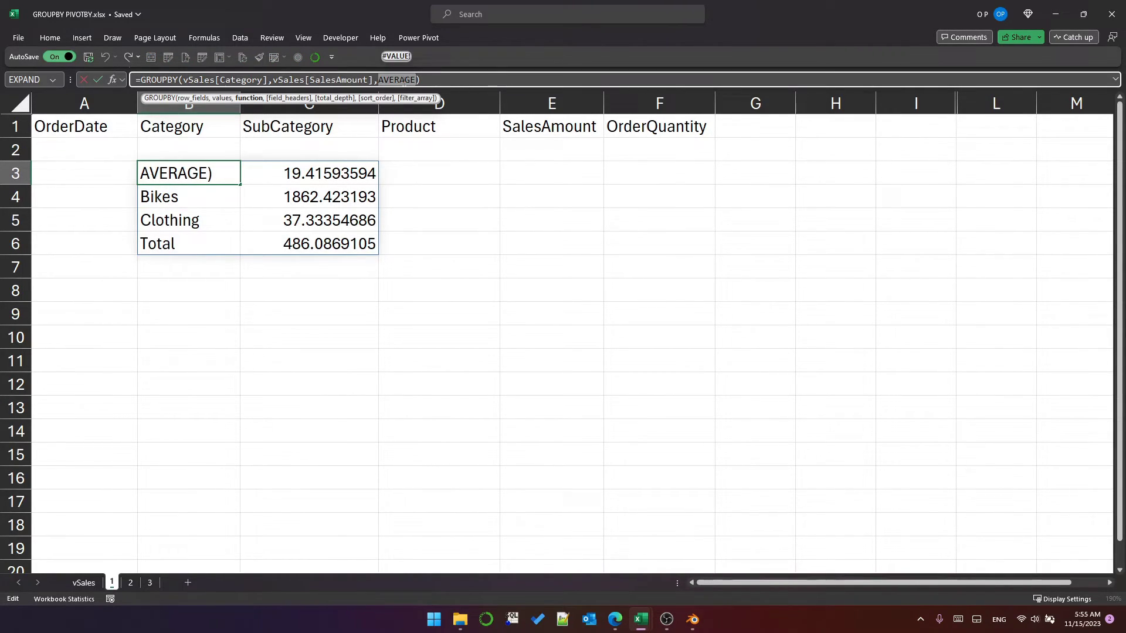
{"action": "type", "text": "PERCEN"}
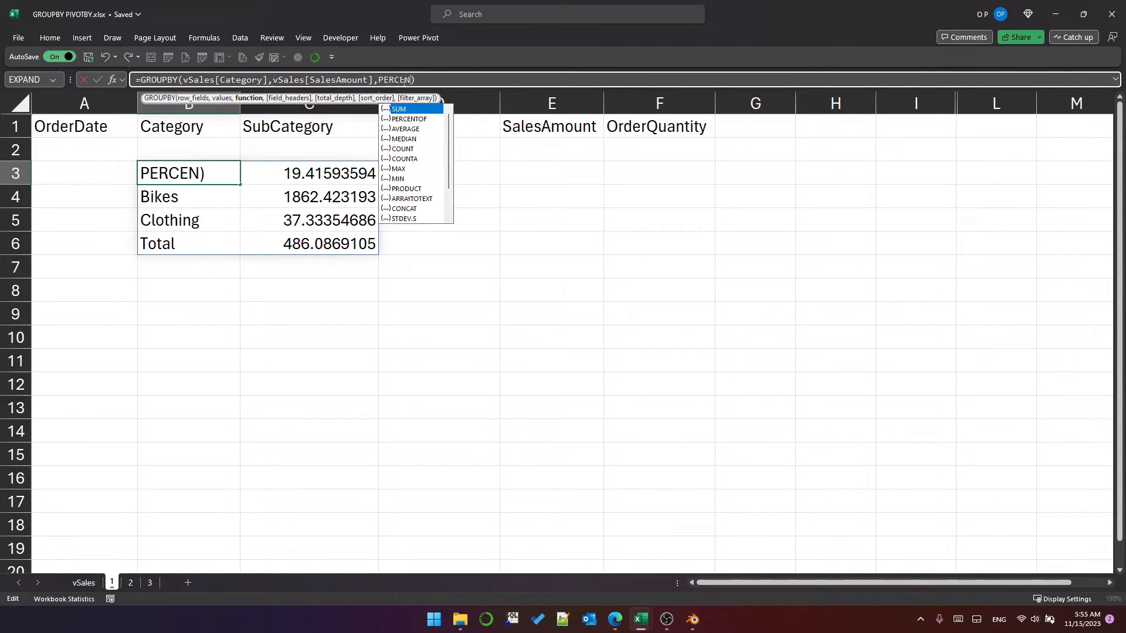
{"action": "type", "text": "TOF"}
{"action": "key", "text": "Right"}
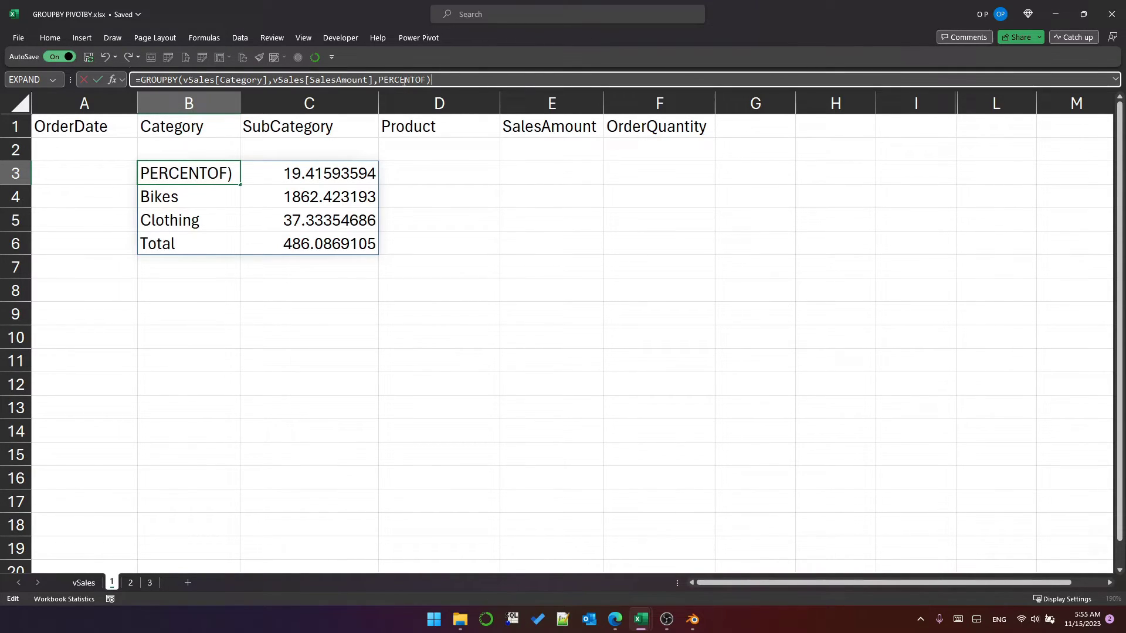
{"action": "key", "text": "Return"}
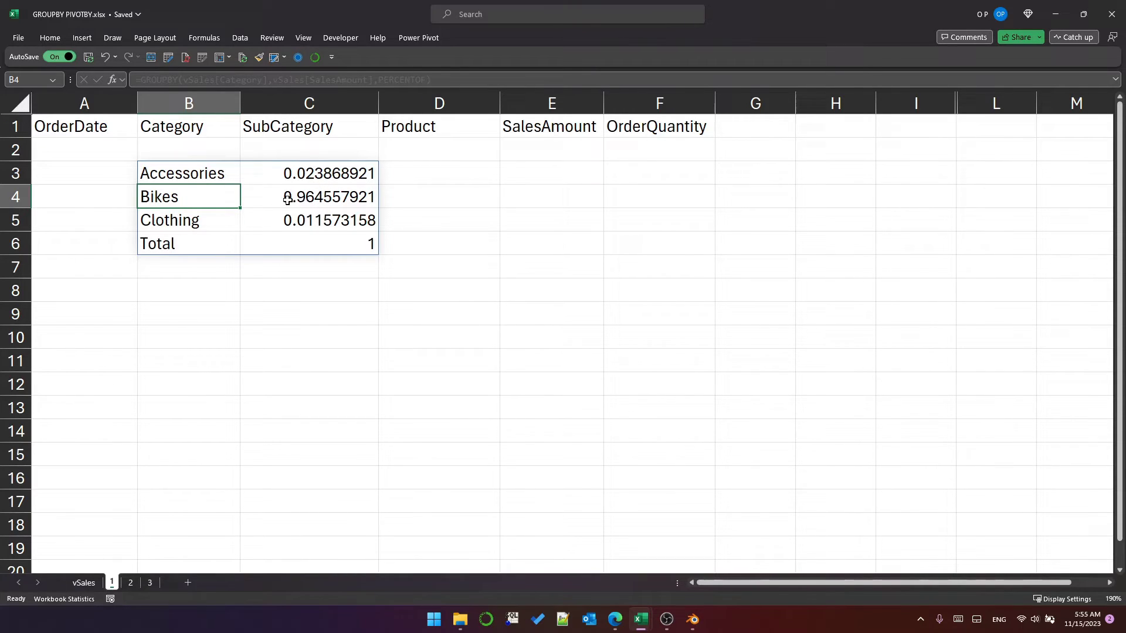
{"action": "left_click", "coordinate": [227, 174]}
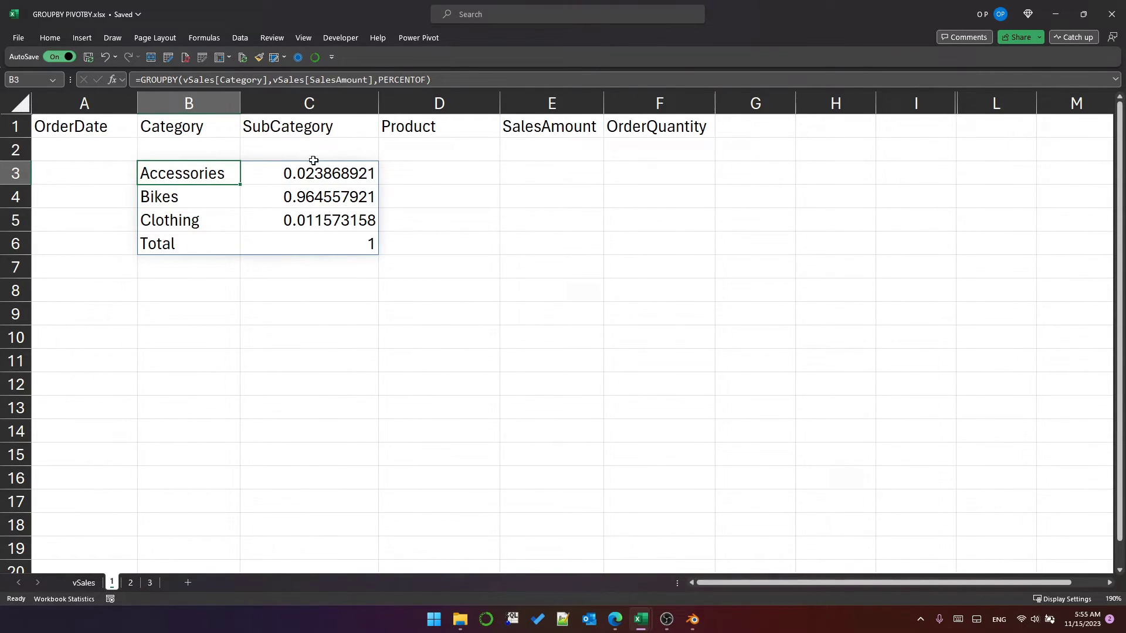
Use HSTACK(SUM,PERCENTOF) as the function, giving side-by-side SUM and PERCENTOF columns.
{"action": "double_click", "coordinate": [388, 80]}
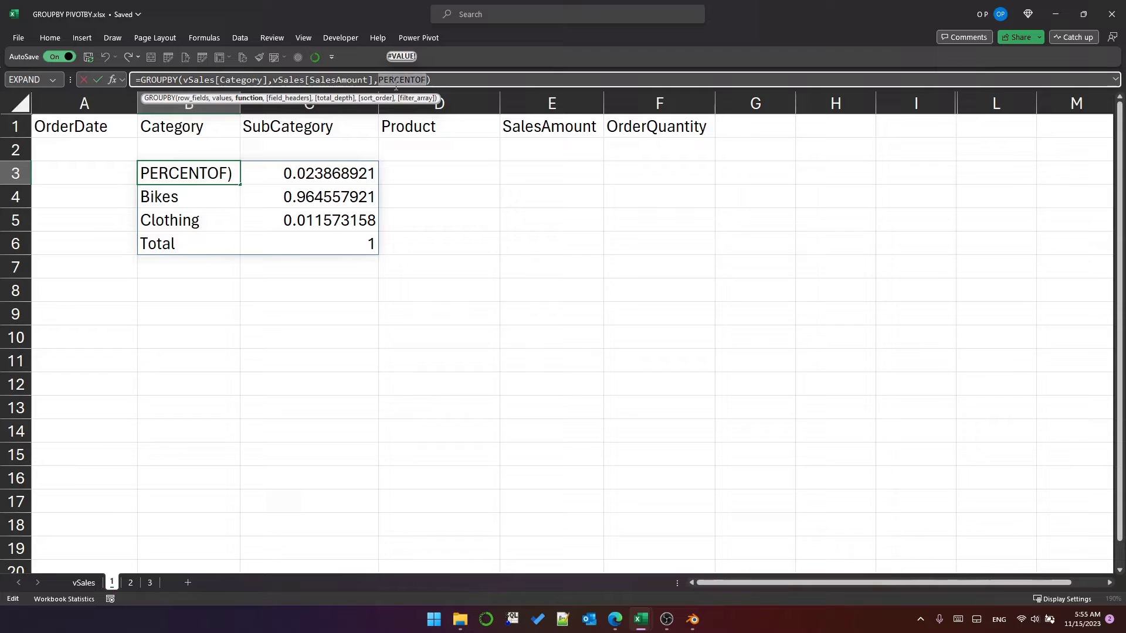
{"action": "type", "text": "HSTACK("}
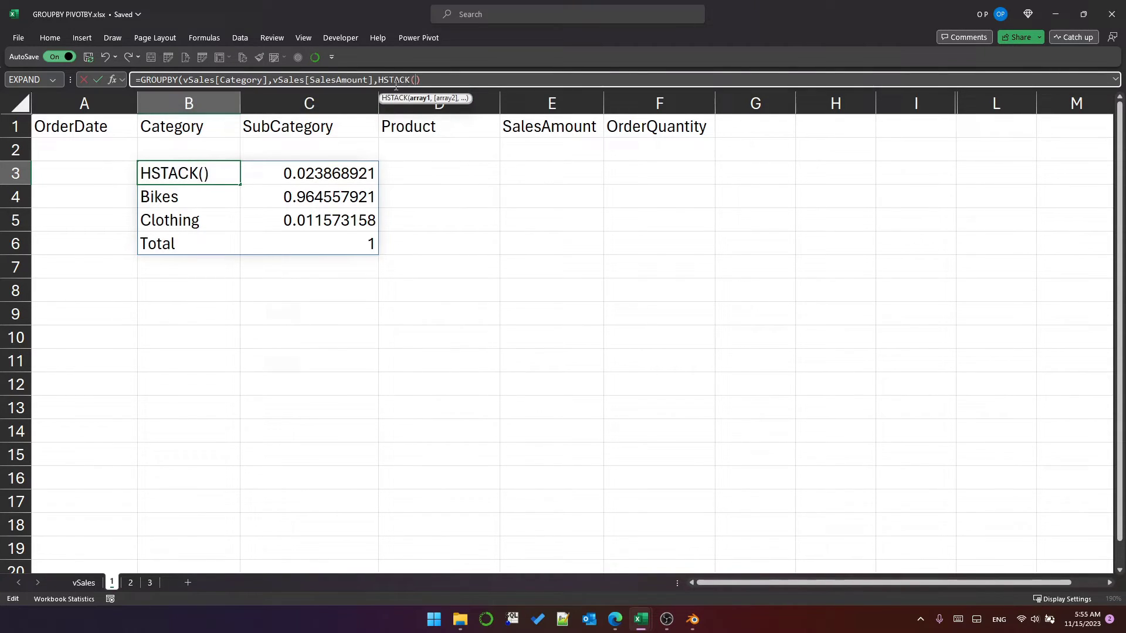
{"action": "type", "text": "SUM,PERCEN"}
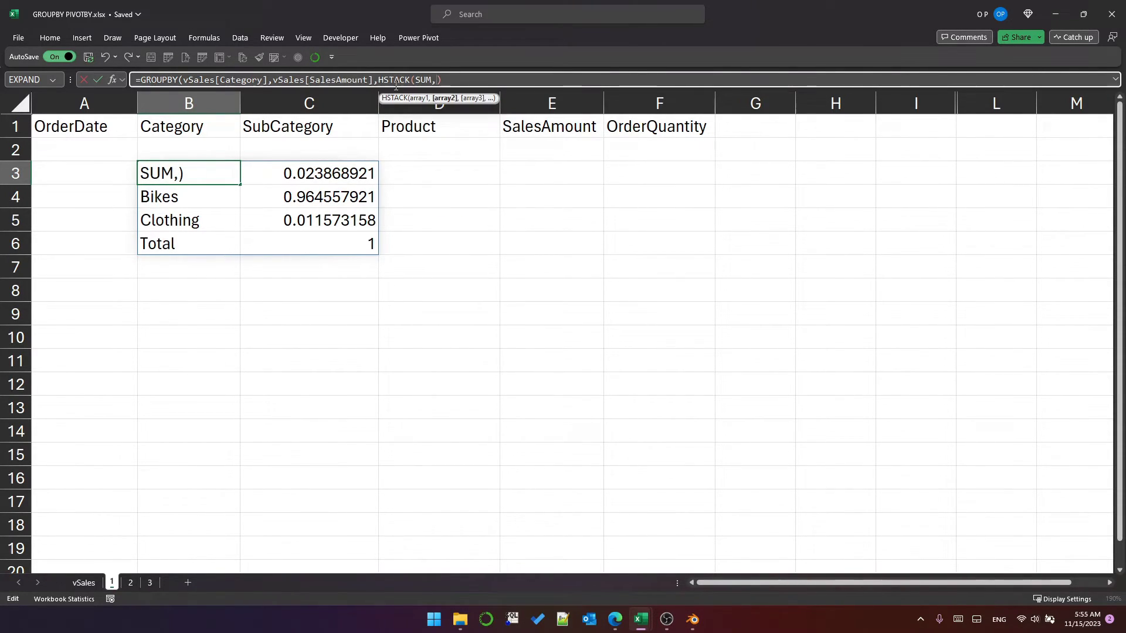
{"action": "type", "text": "TOF)"}
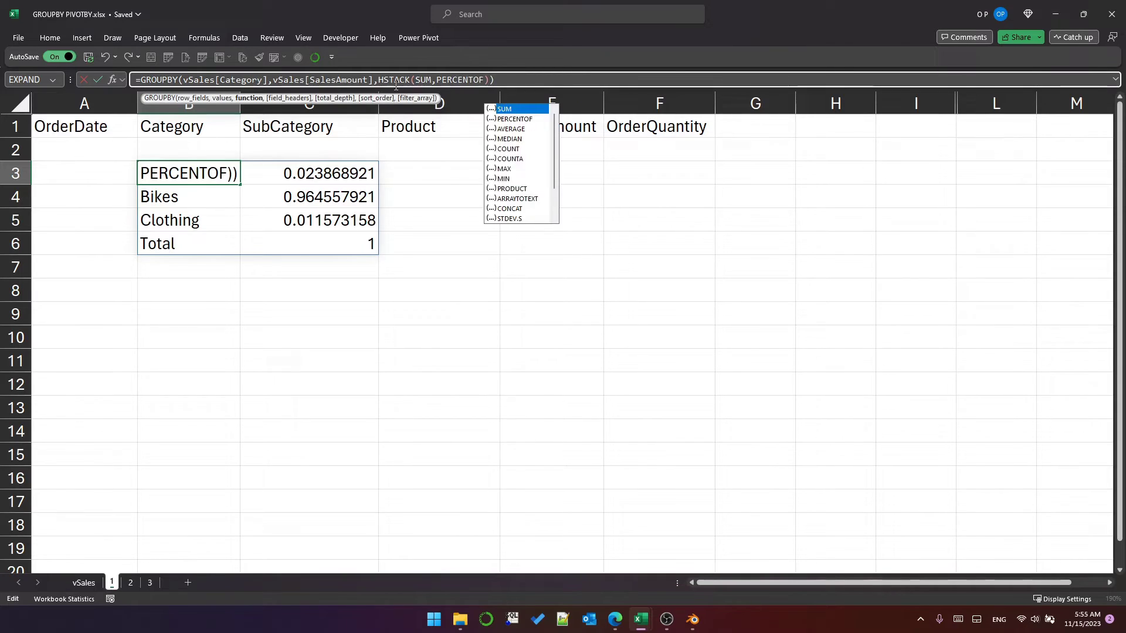
{"action": "key", "text": "Return"}
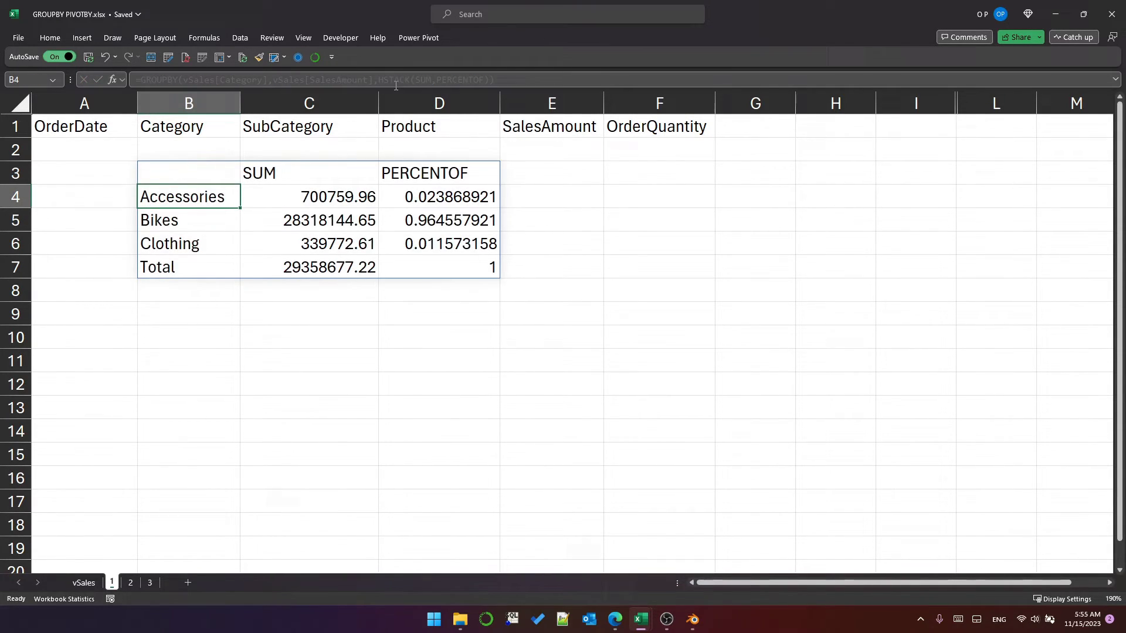
{"action": "left_click", "coordinate": [316, 174]}
{"action": "left_click", "coordinate": [440, 174]}
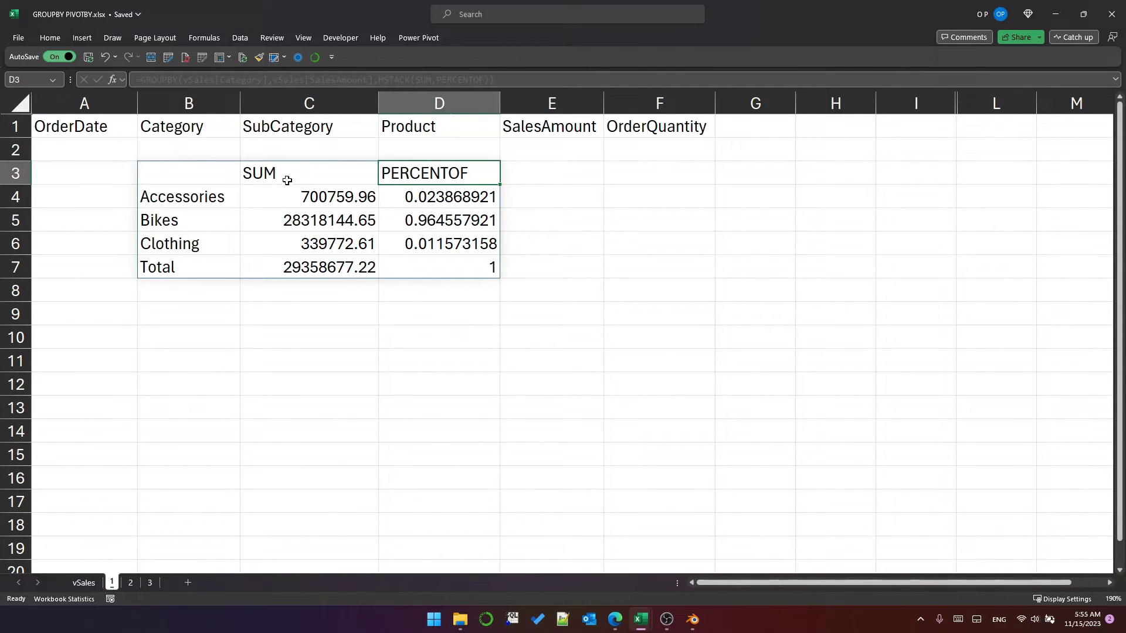
Change HSTACK to VSTACK so SUM and PERCENTOF stack as rows.
{"action": "left_click", "coordinate": [186, 168]}
{"action": "left_click", "coordinate": [384, 79]}
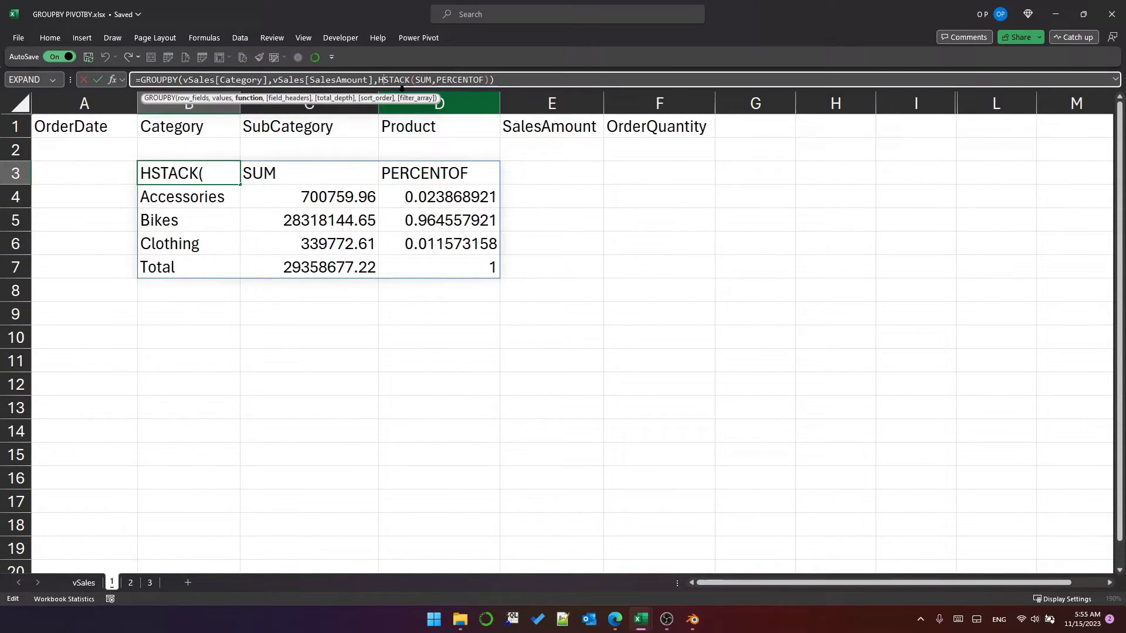
{"action": "key", "text": "BackSpace"}
{"action": "type", "text": "V"}
{"action": "key", "text": "Return"}
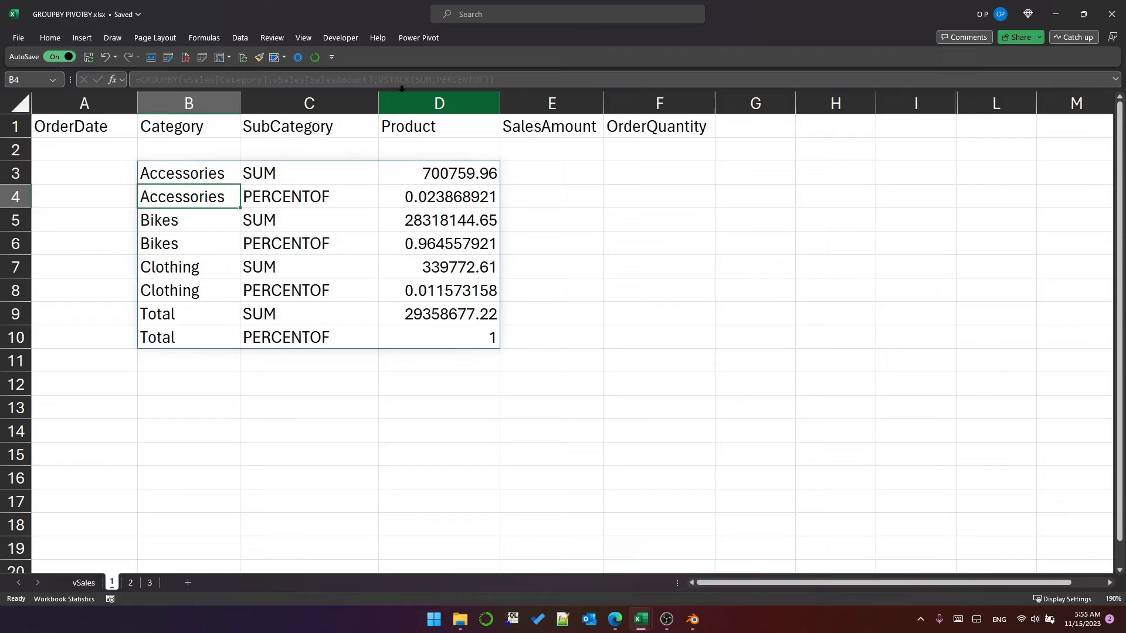
Select the Accessories and Bikes SUM and PERCENTOF result rows.
{"action": "left_click_drag", "start_coordinate": [207, 176], "coordinate": [469, 174]}
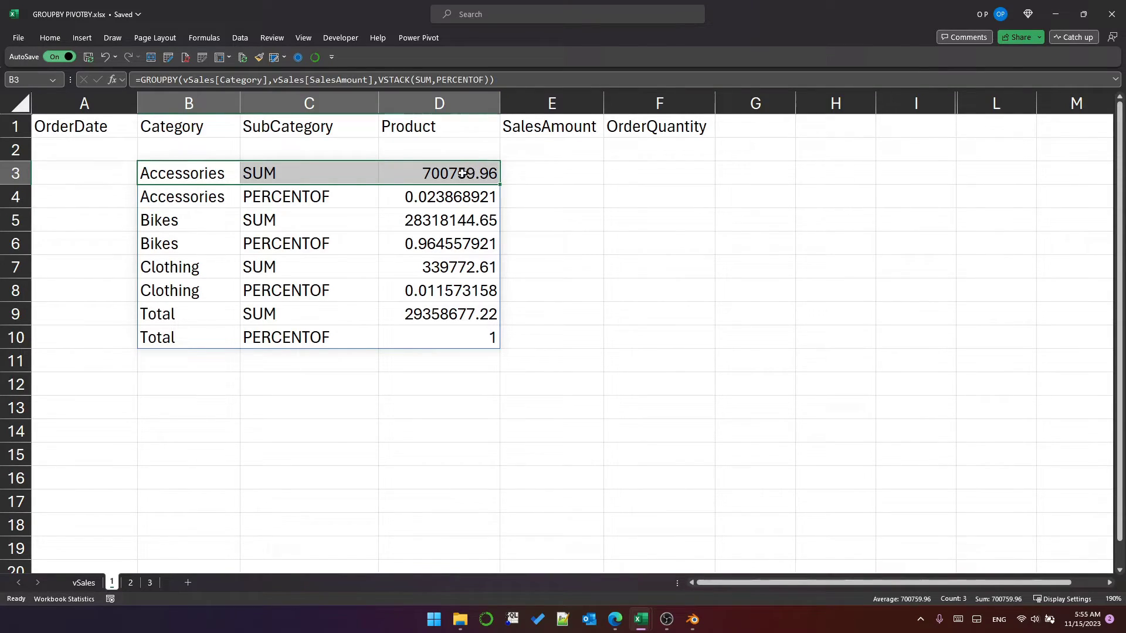
{"action": "left_click", "coordinate": [196, 196]}
{"action": "key", "text": "ctrl+shift+Right"}
{"action": "left_click", "coordinate": [219, 219]}
{"action": "key", "text": "ctrl+shift+Right"}
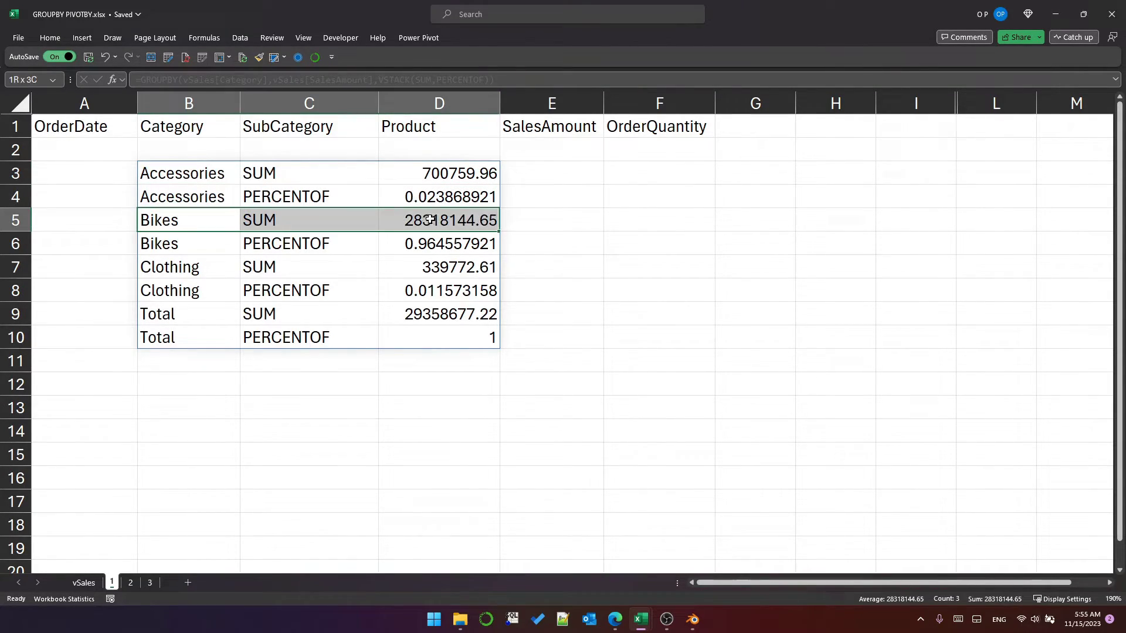
{"action": "left_click_drag", "start_coordinate": [212, 250], "coordinate": [493, 244]}
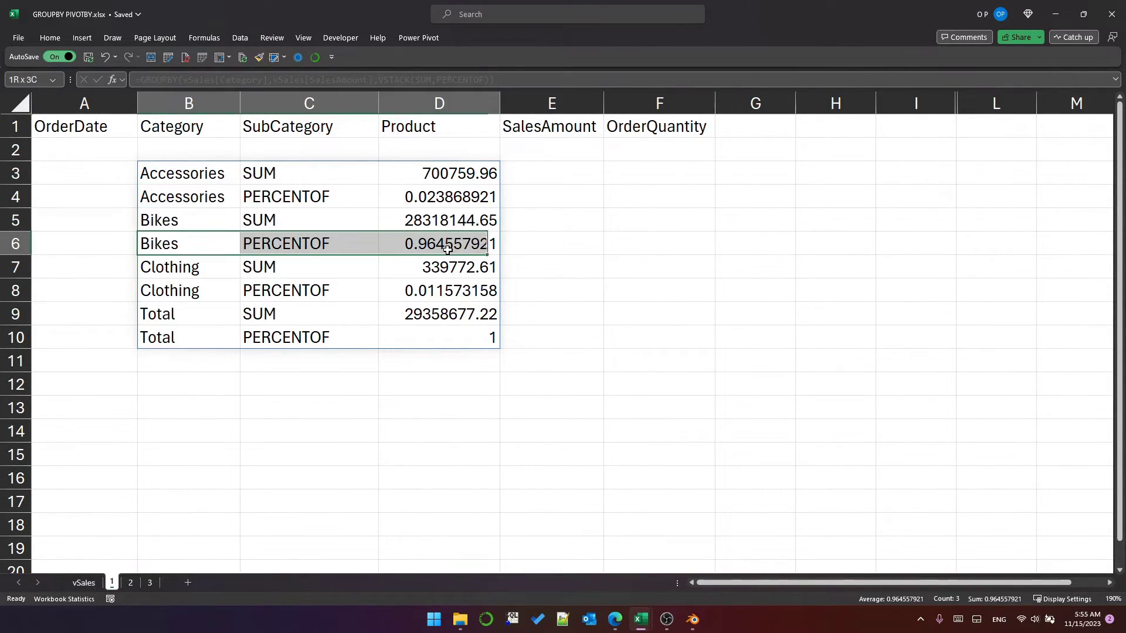
Replace PERCENTOF with MAX in sheet 2's GROUPBY formula.
{"action": "left_click", "coordinate": [188, 171]}
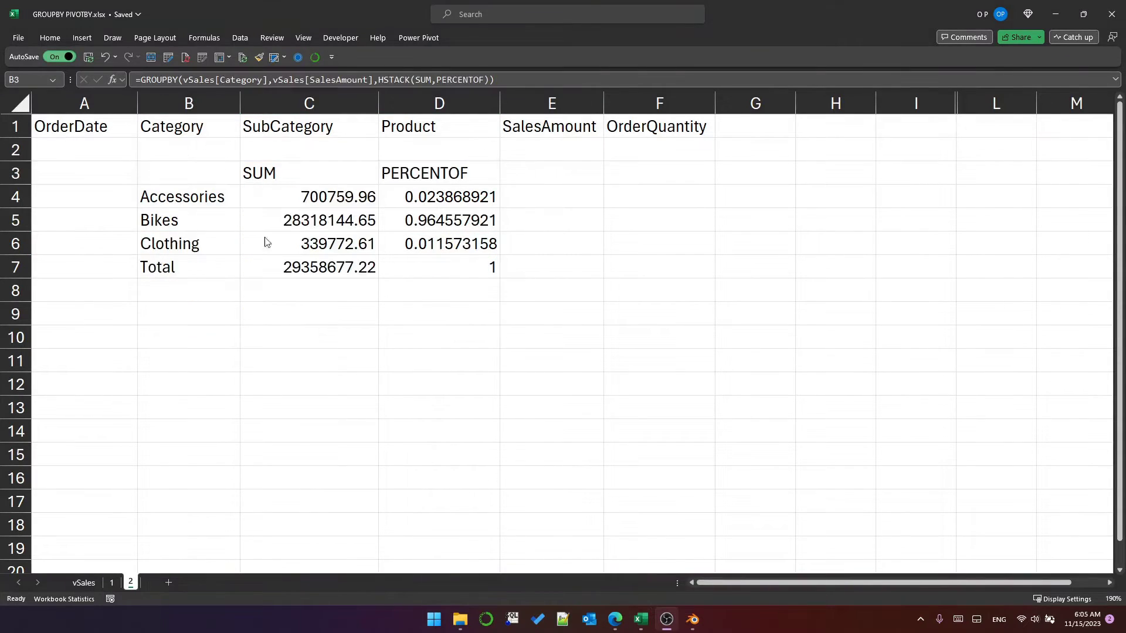
{"action": "left_click", "coordinate": [188, 181]}
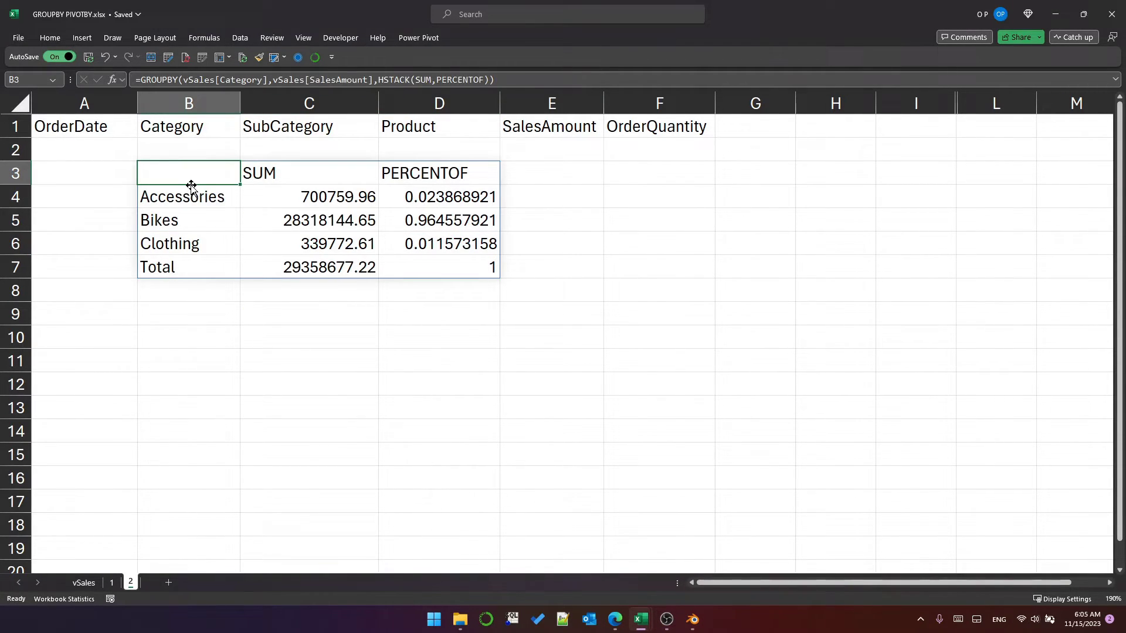
{"action": "left_click", "coordinate": [414, 171]}
{"action": "key", "text": "Left"}
{"action": "key", "text": "Left"}
{"action": "double_click", "coordinate": [439, 78]}
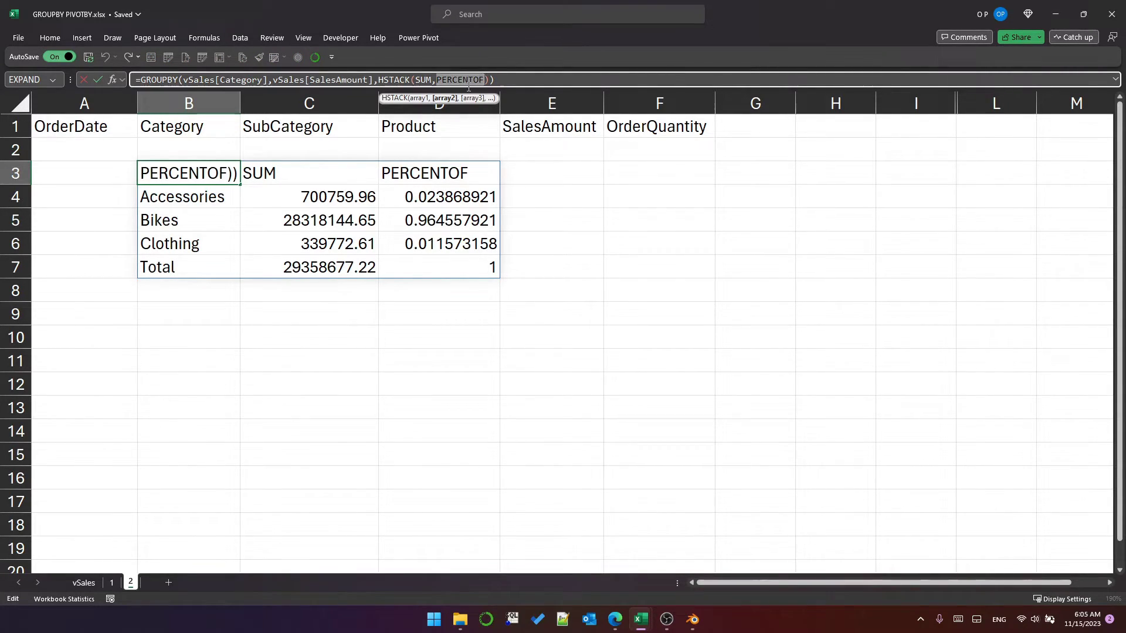
{"action": "type", "text": "MAX"}
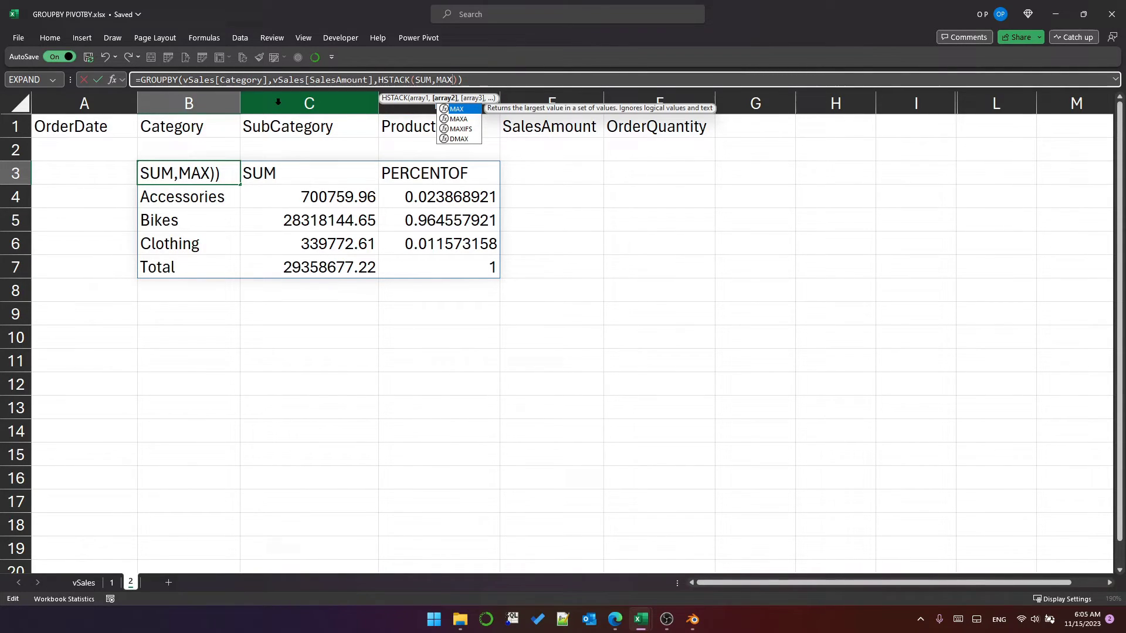
Set the row fields to the vSales Category:SubCategory columns.
{"action": "left_click_drag", "start_coordinate": [185, 79], "coordinate": [268, 79]}
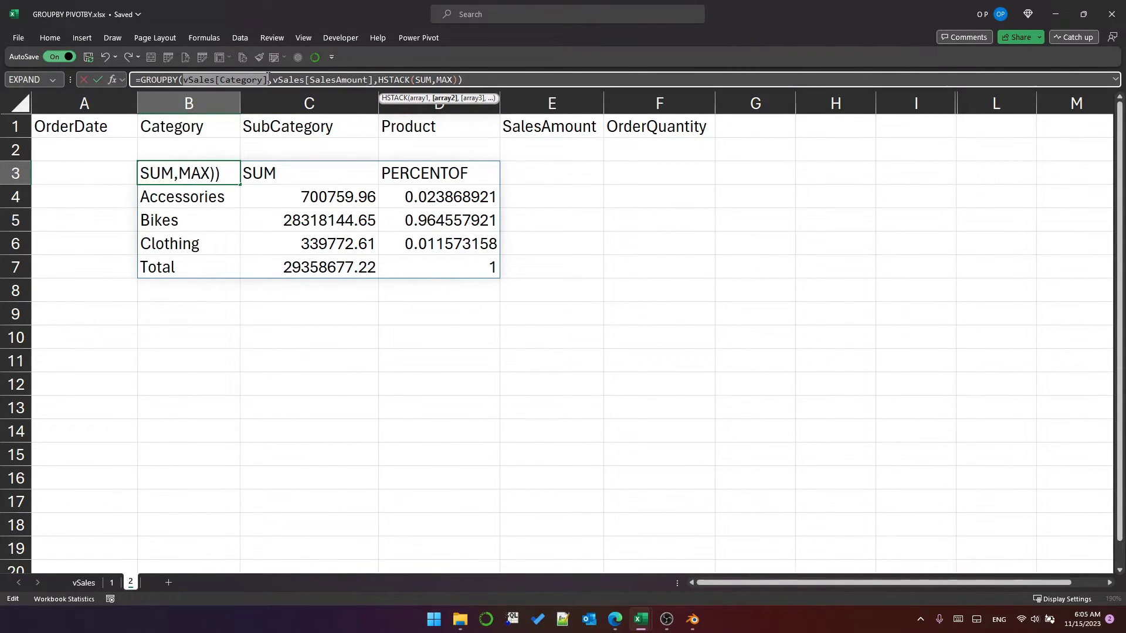
{"action": "left_click", "coordinate": [84, 582]}
{"action": "left_click_drag", "start_coordinate": [247, 126], "coordinate": [326, 130]}
{"action": "key", "text": "Return"}
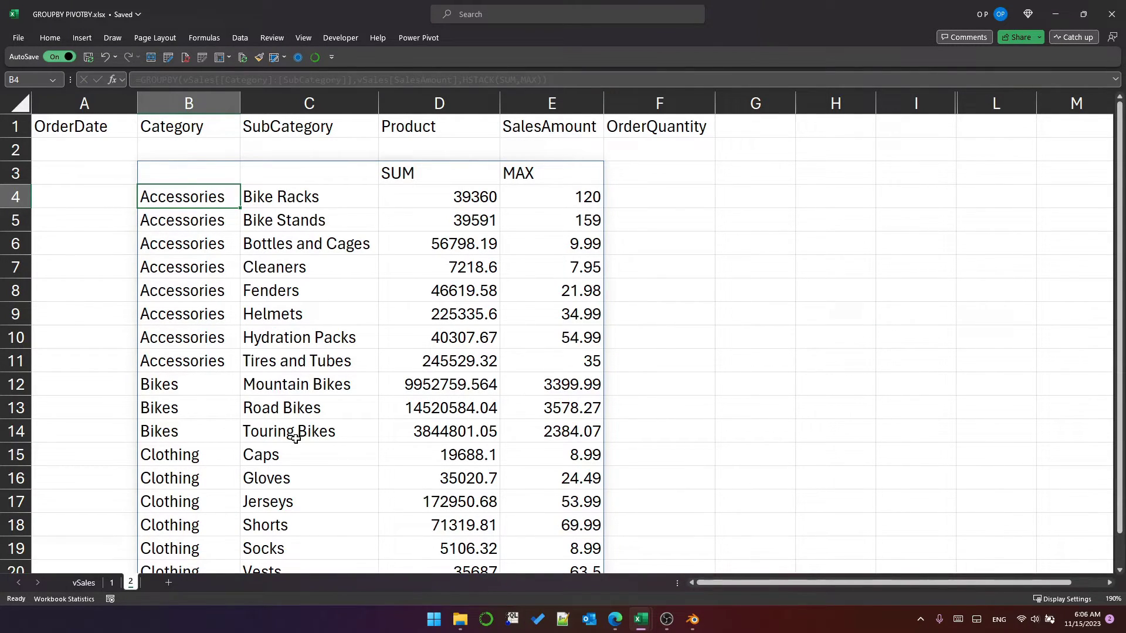
Wrap the row fields as HSTACK(YEAR(vSales[OrderDate]), Category:SubCategory).
{"action": "left_click", "coordinate": [201, 170]}
{"action": "left_click", "coordinate": [182, 82]}
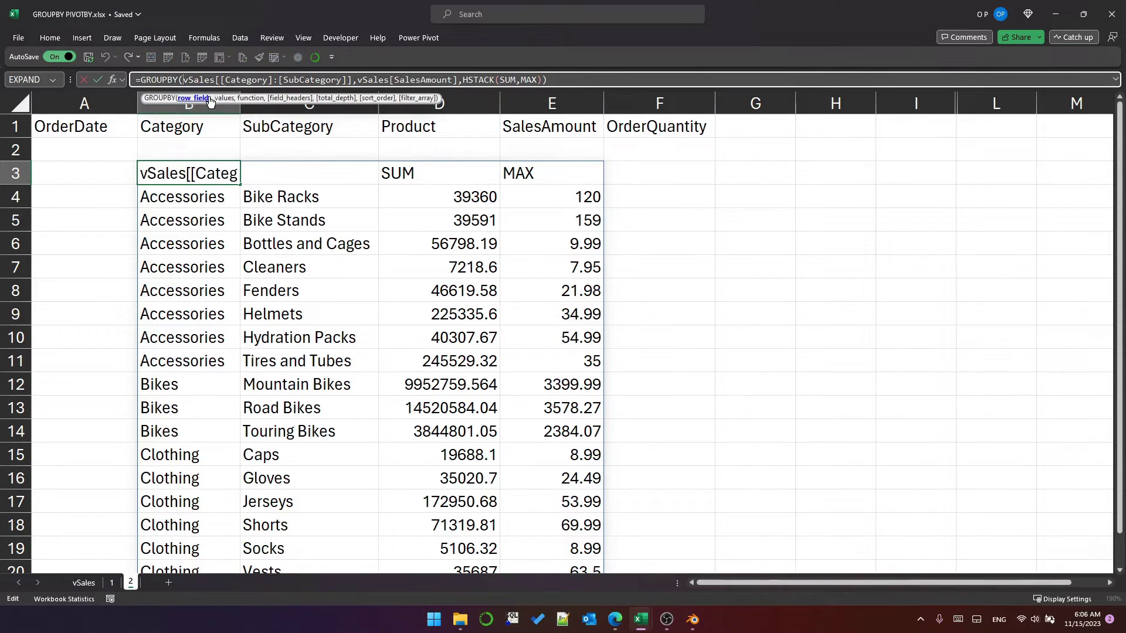
{"action": "type", "text": "HSTACK(YEAR("}
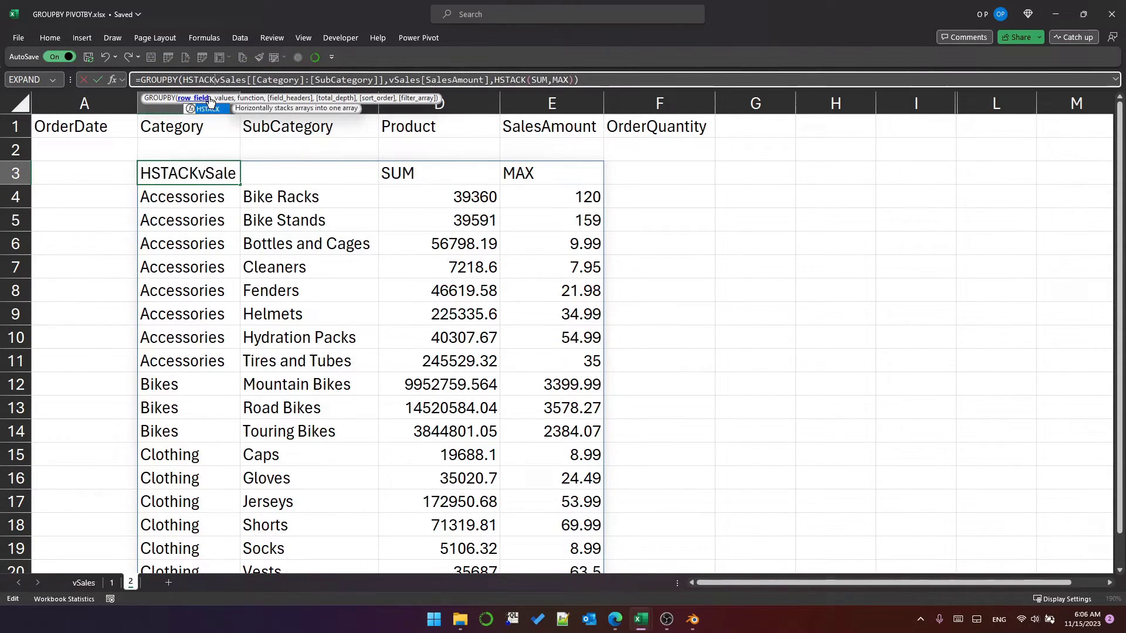
{"action": "type", "text": "vSales["}
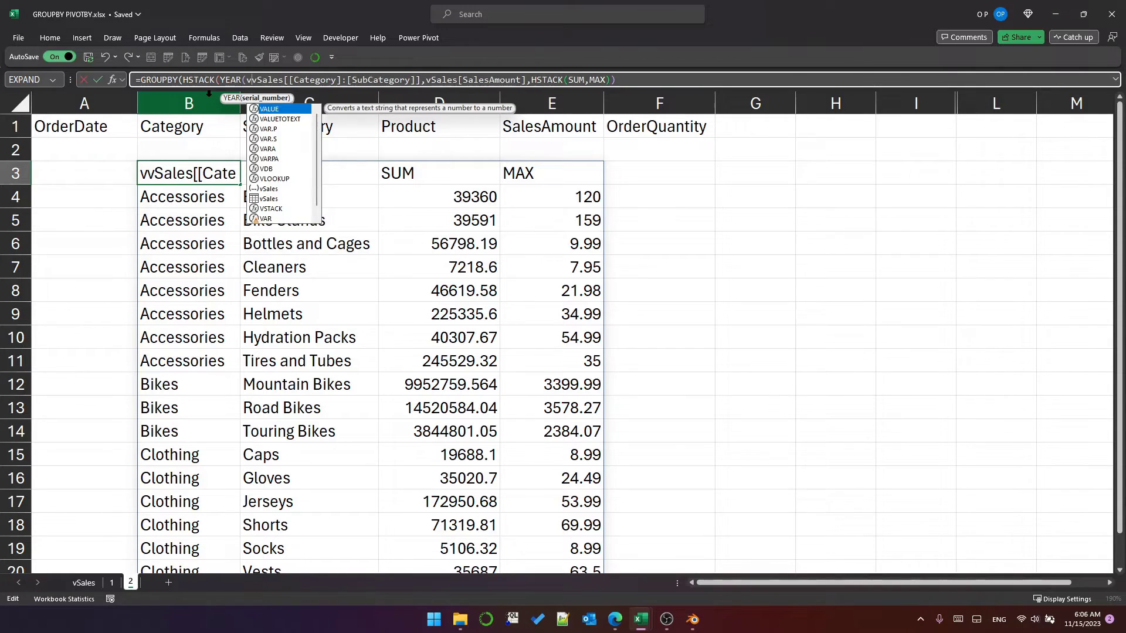
{"action": "type", "text": "Order"}
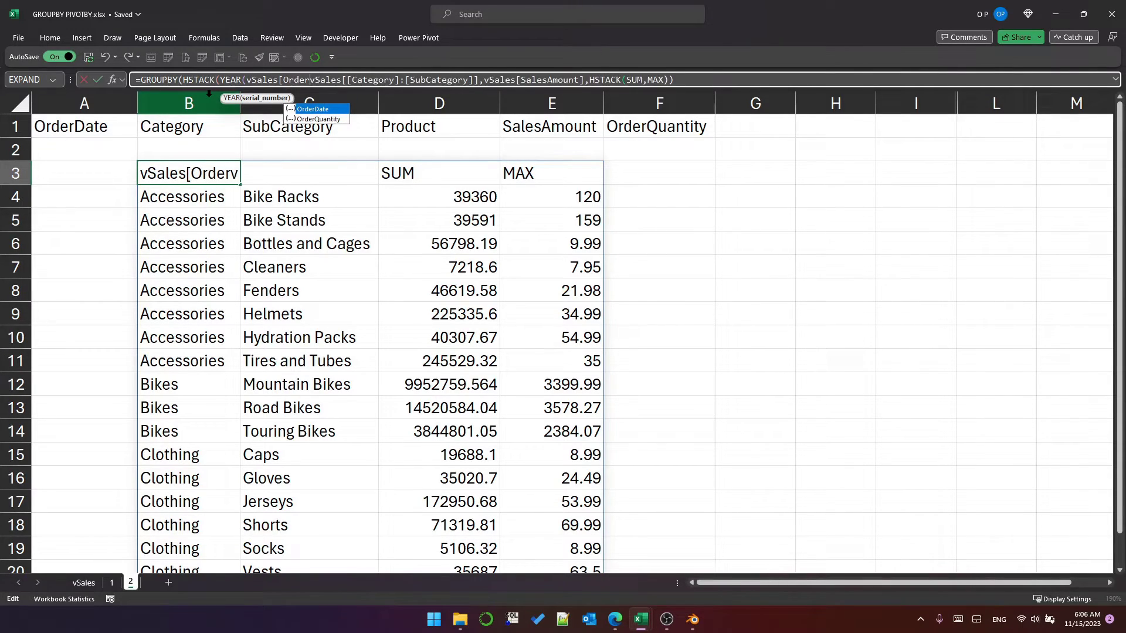
{"action": "type", "text": "Date]"}
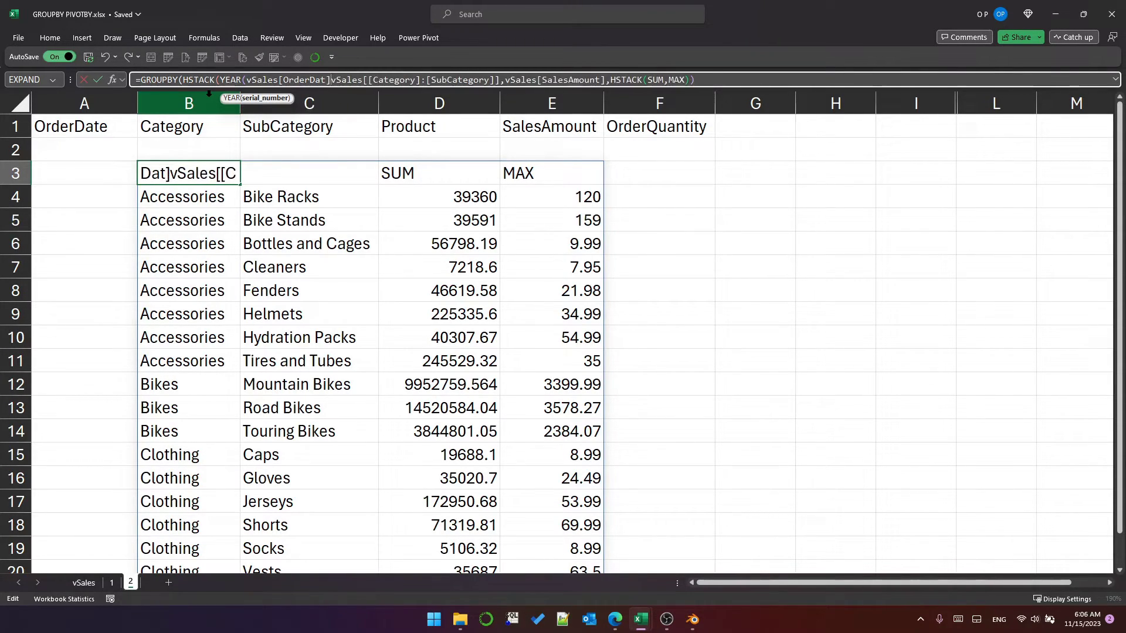
{"action": "type", "text": ","}
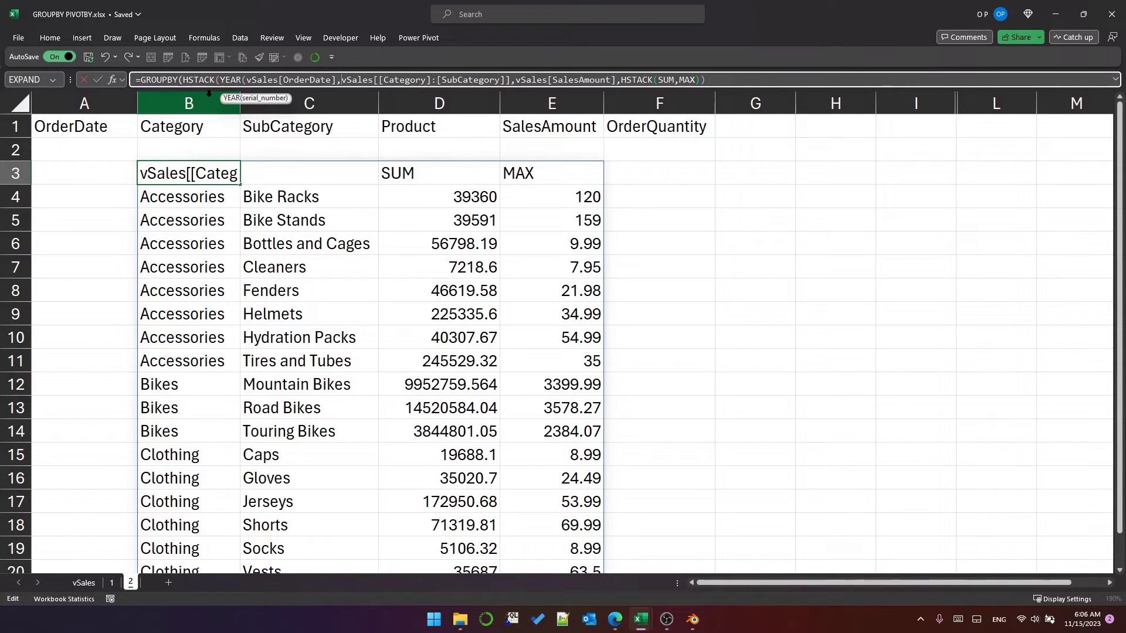
{"action": "left_click", "coordinate": [517, 82]}
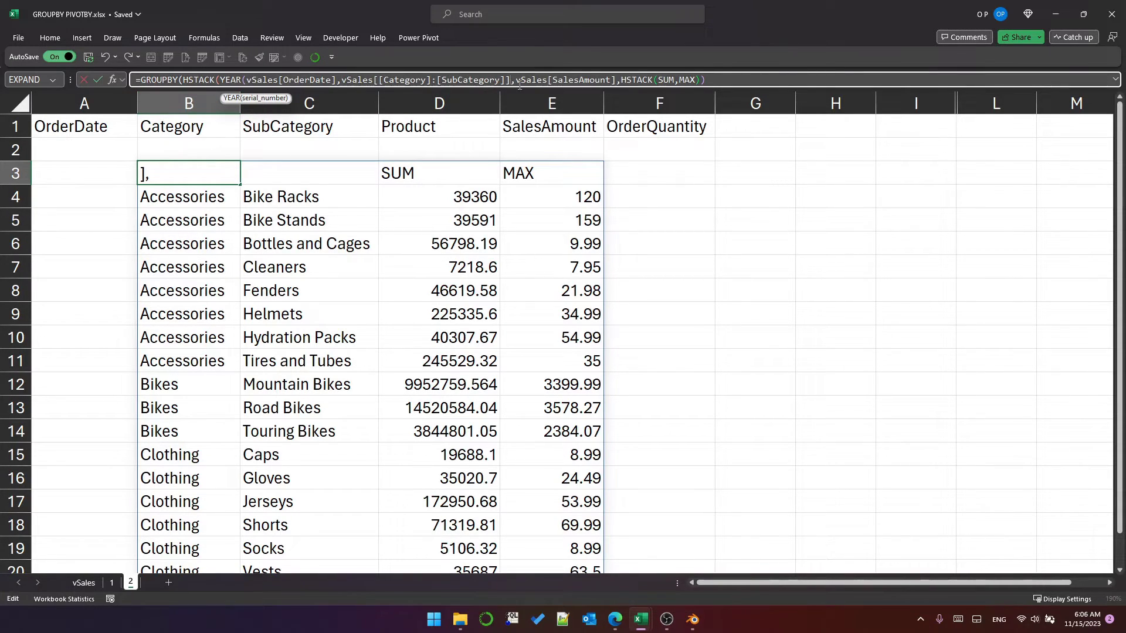
{"action": "type", "text": ")"}
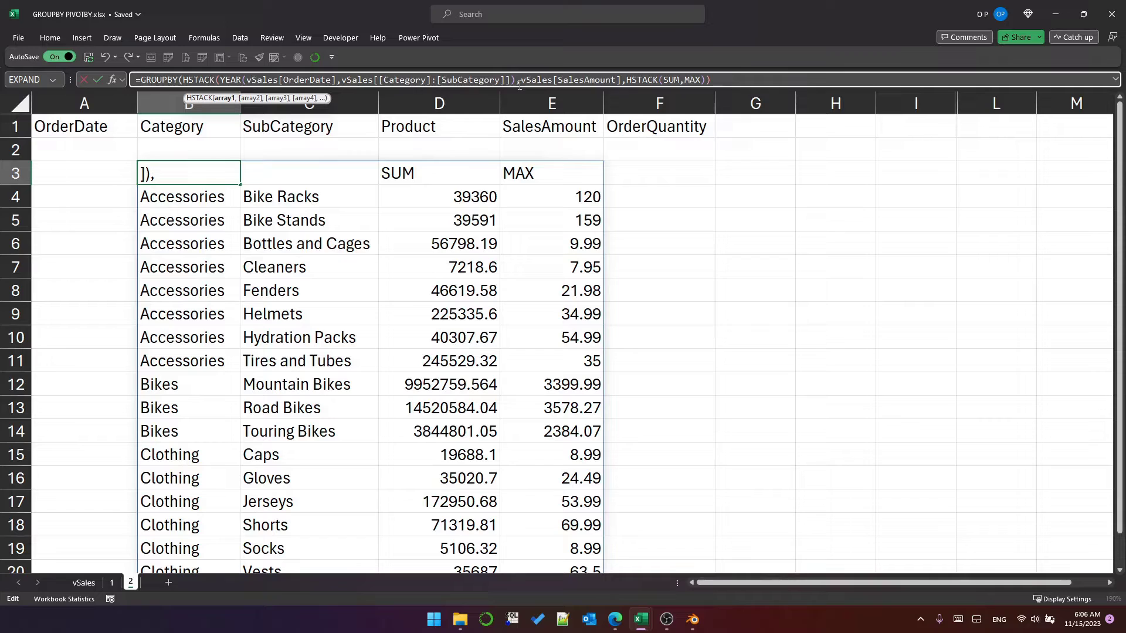
{"action": "left_click", "coordinate": [337, 80]}
{"action": "type", "text": ")"}
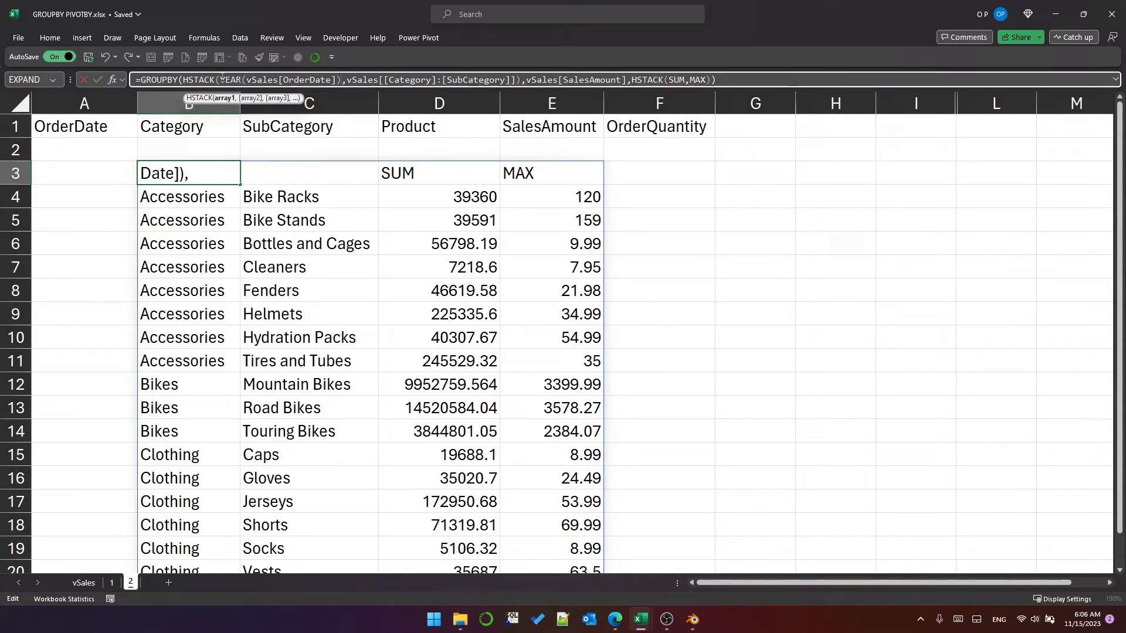
Preview the YEAR, HSTACK and SalesAmount argument values, then commit the formula.
{"action": "left_click_drag", "start_coordinate": [221, 79], "coordinate": [344, 78]}
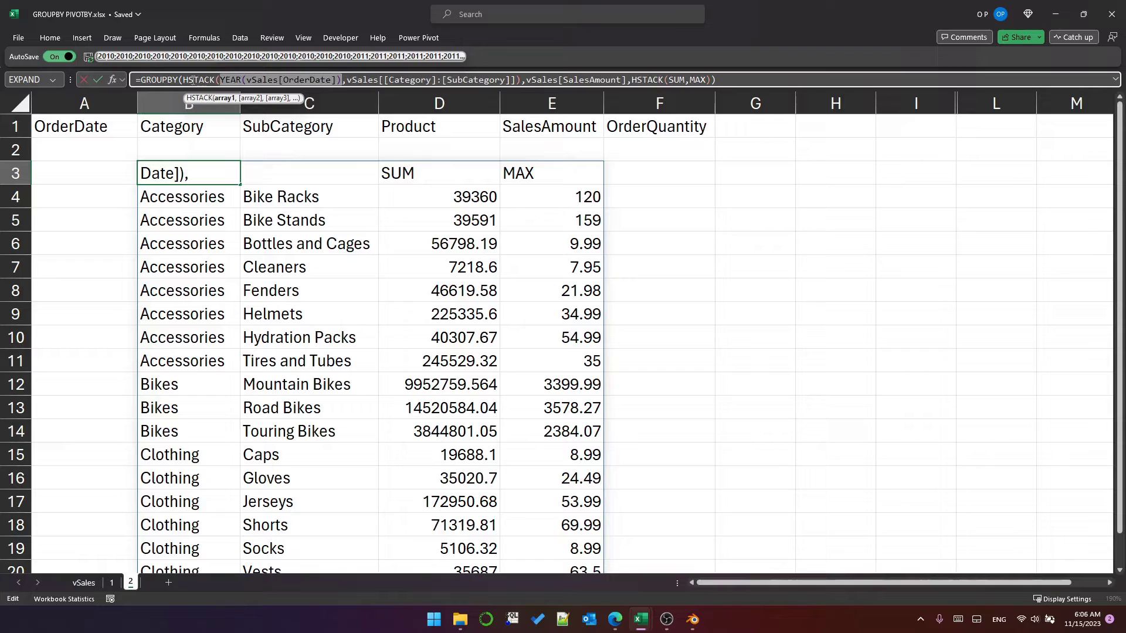
{"action": "left_click_drag", "start_coordinate": [182, 79], "coordinate": [521, 80]}
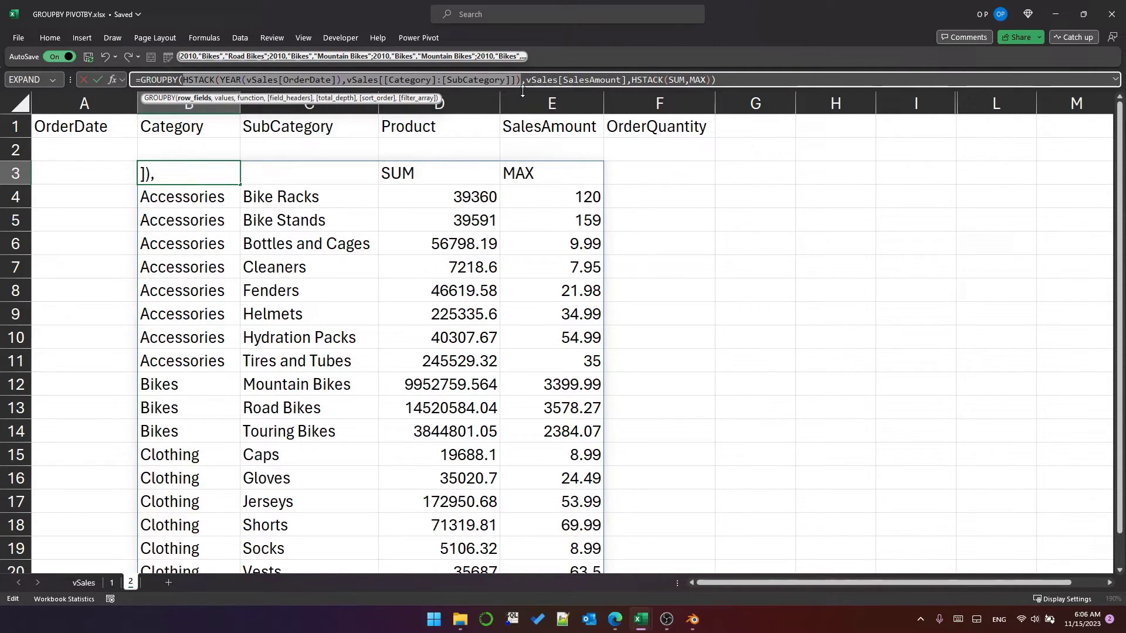
{"action": "left_click_drag", "start_coordinate": [526, 79], "coordinate": [625, 79]}
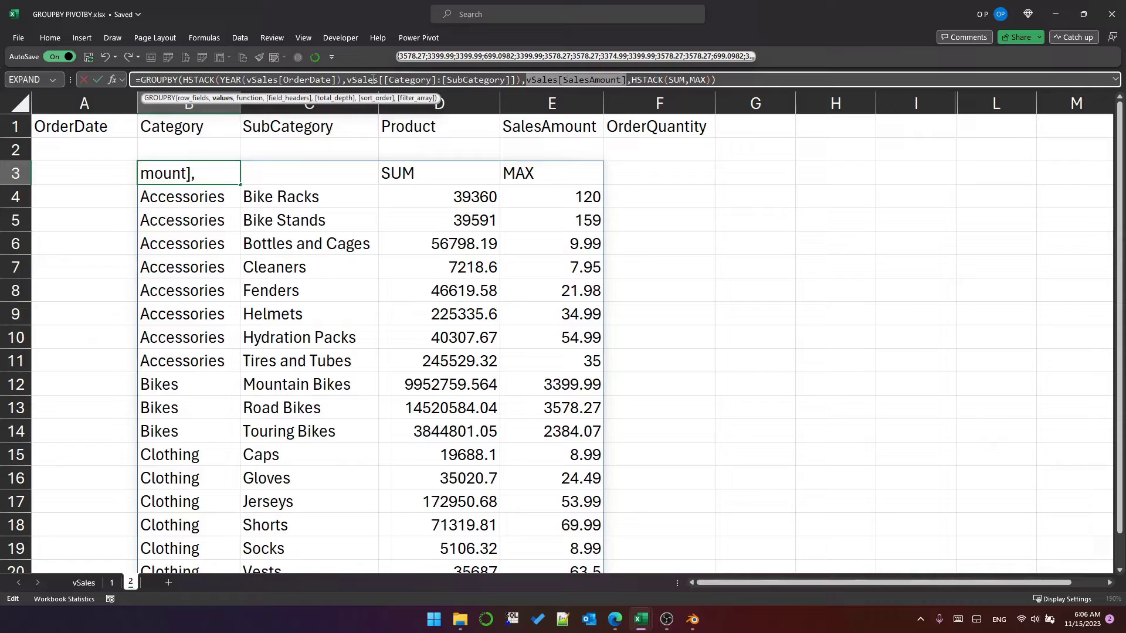
{"action": "left_click_drag", "start_coordinate": [183, 79], "coordinate": [517, 74]}
{"action": "left_click", "coordinate": [519, 78]}
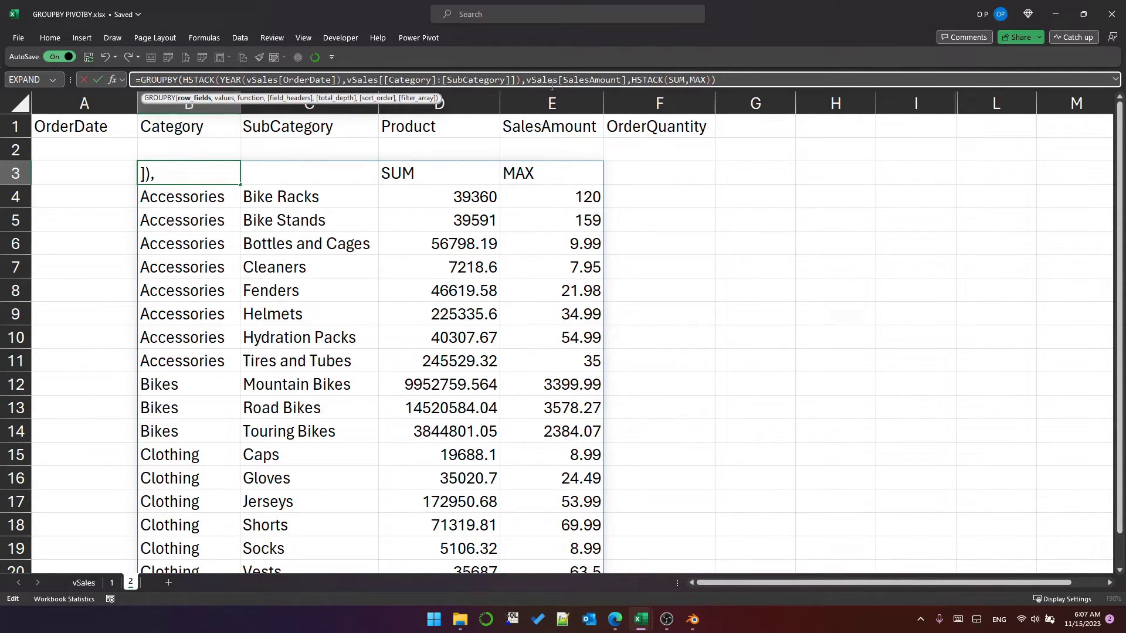
{"action": "key", "text": "Return"}
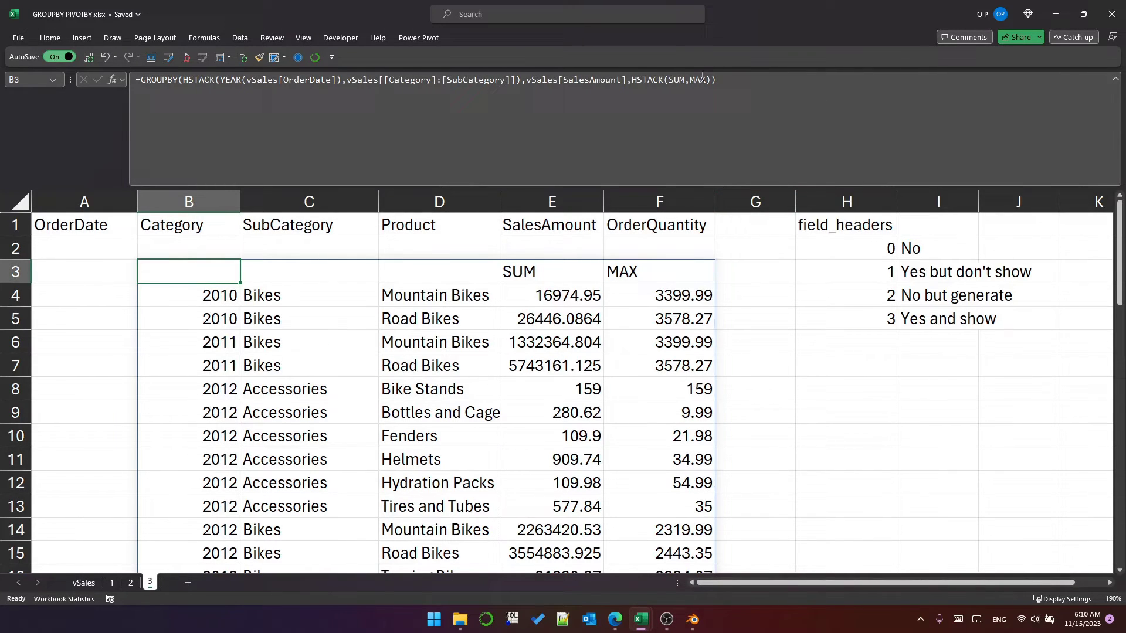
Add field_headers 2 to the GROUPBY formula, generating Row Field 1–3 headers.
{"action": "left_click", "coordinate": [710, 79]}
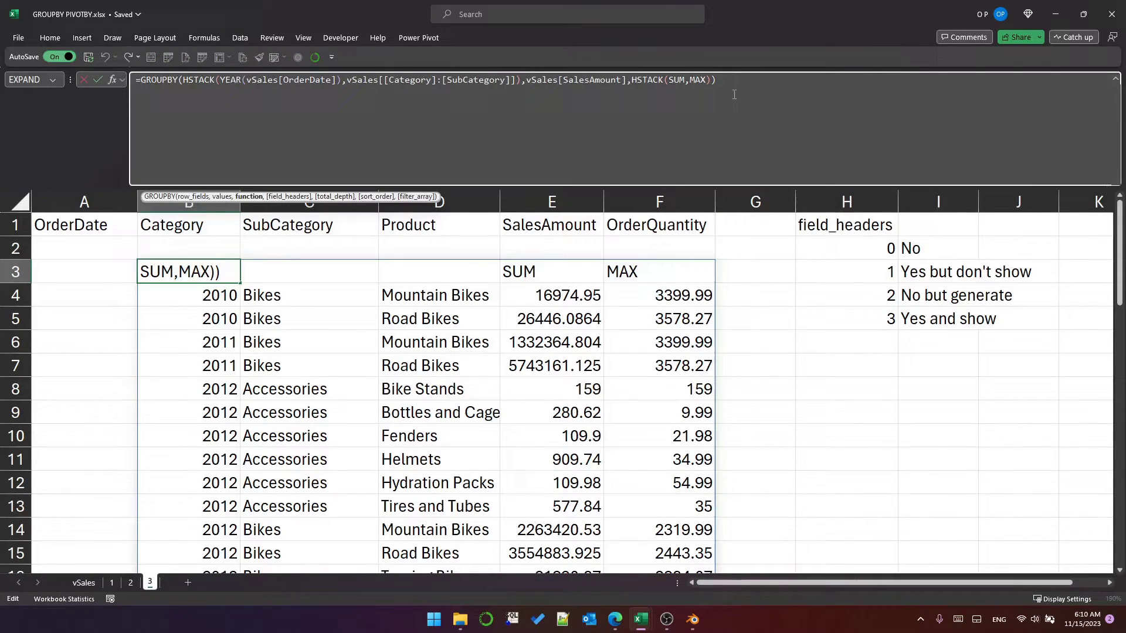
{"action": "type", "text": ","}
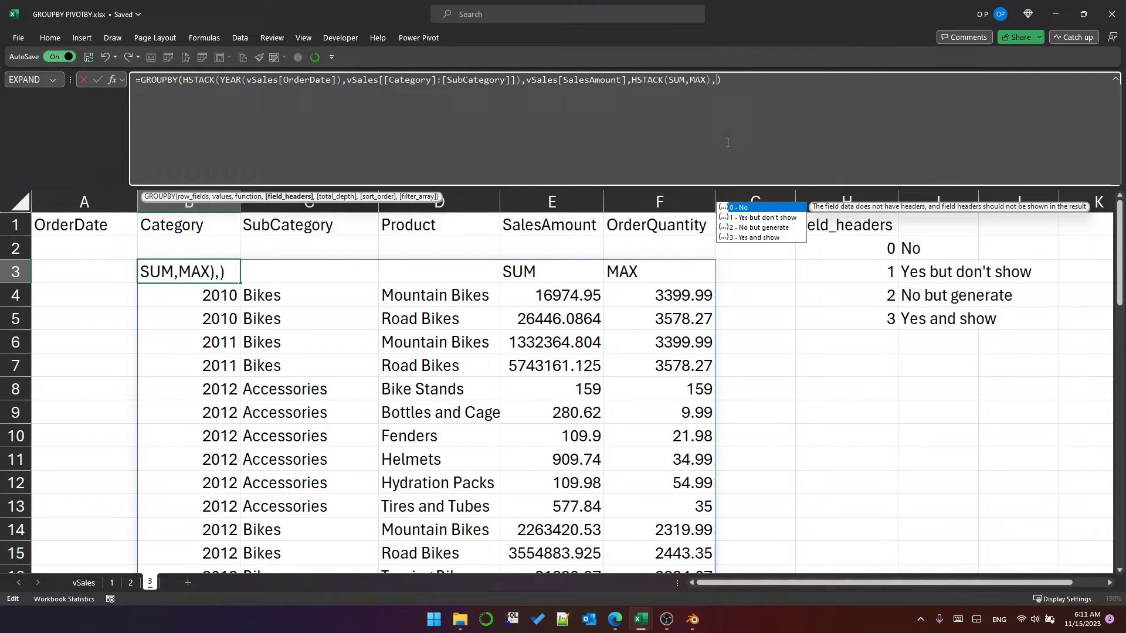
{"action": "type", "text": "2"}
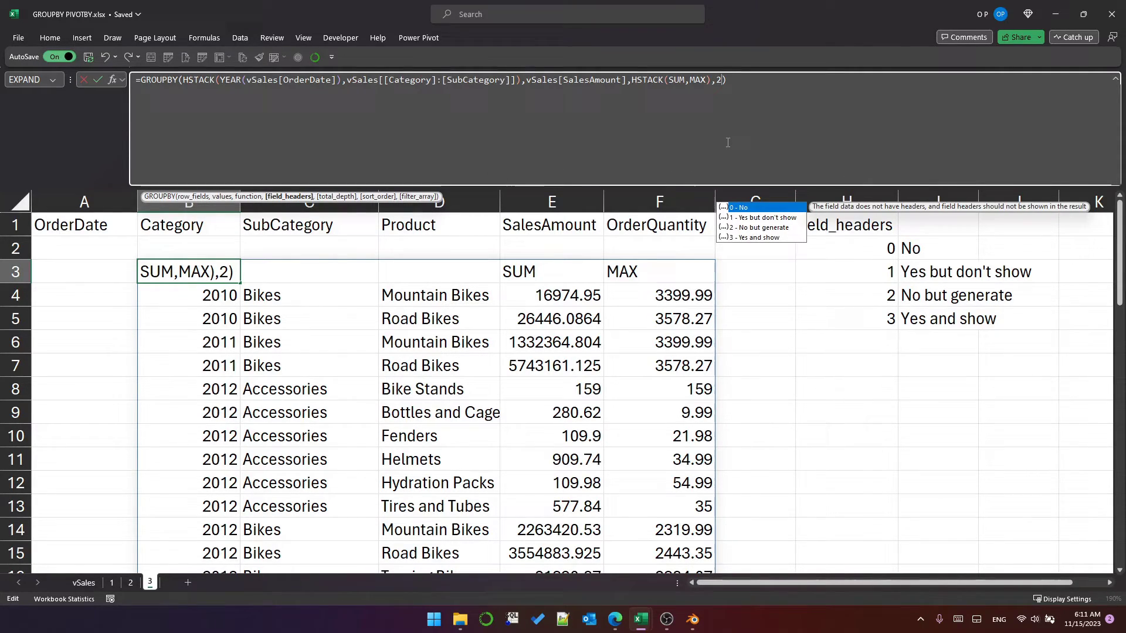
{"action": "key", "text": "Return"}
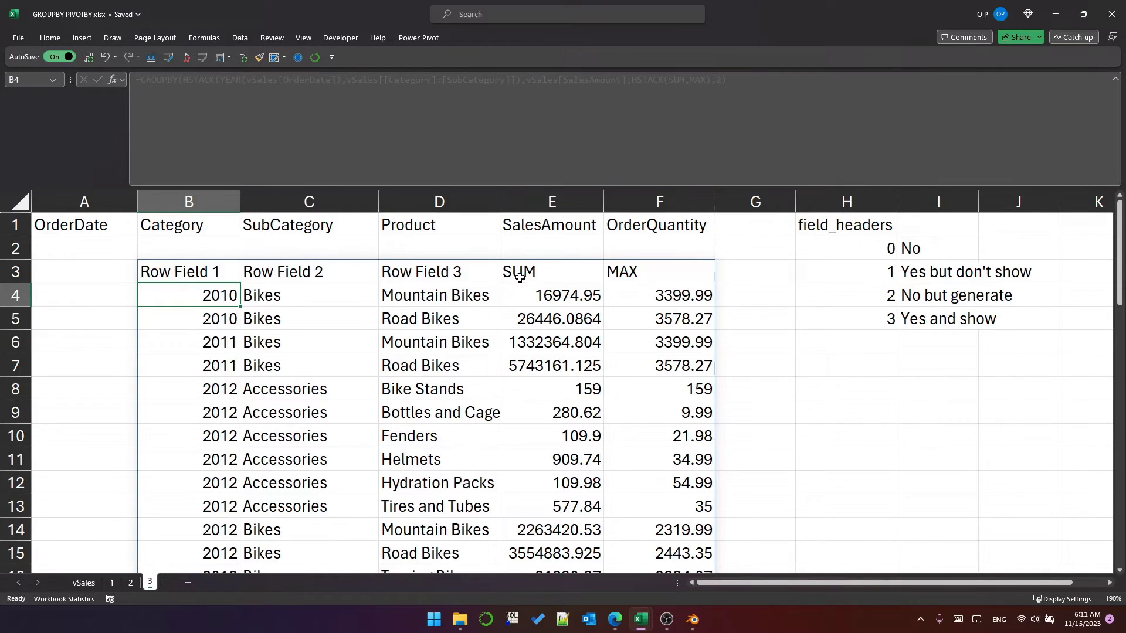
Inspect the generated Row Field header cells in B3:D3.
{"action": "left_click", "coordinate": [202, 270]}
{"action": "left_click", "coordinate": [331, 270]}
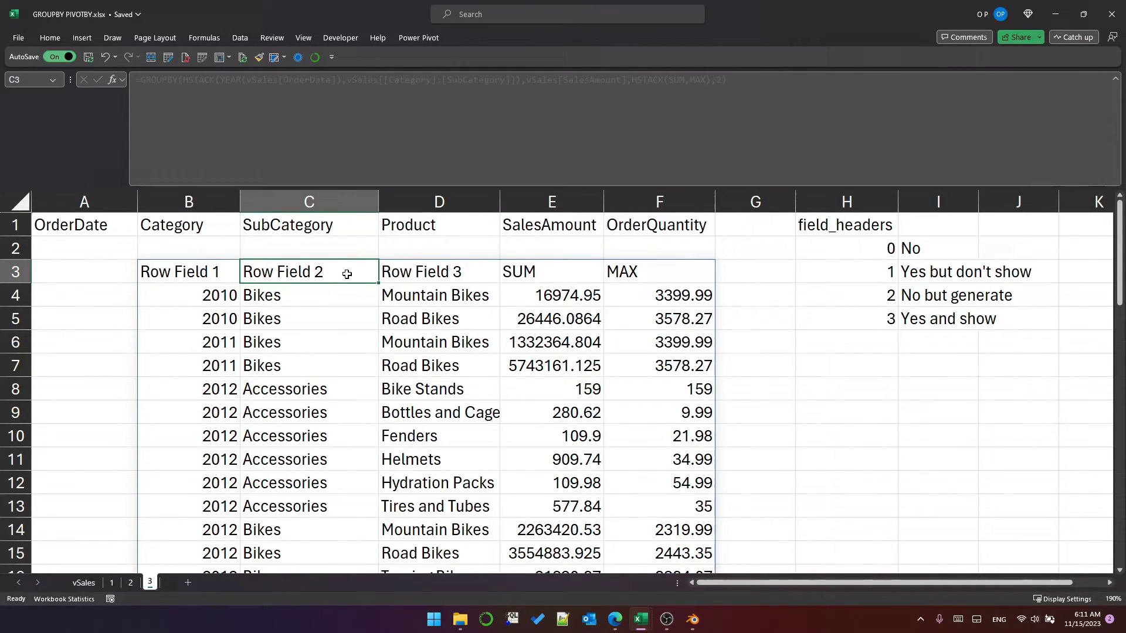
{"action": "left_click", "coordinate": [455, 271]}
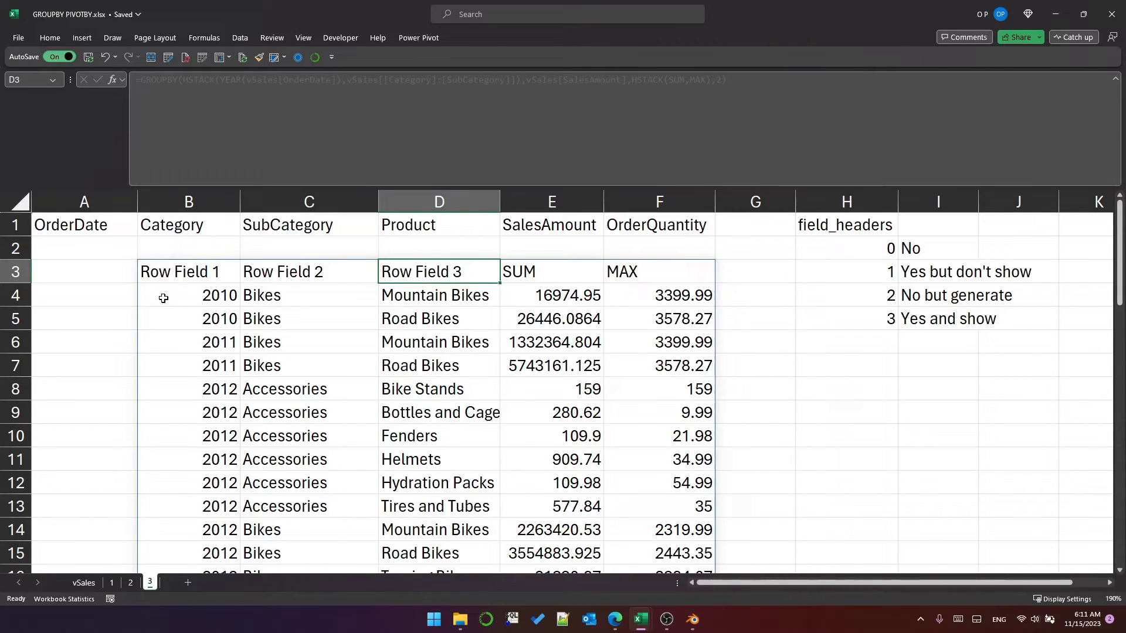
{"action": "left_click", "coordinate": [199, 272]}
{"action": "left_click", "coordinate": [357, 276]}
{"action": "left_click", "coordinate": [437, 274]}
{"action": "left_click", "coordinate": [196, 273]}
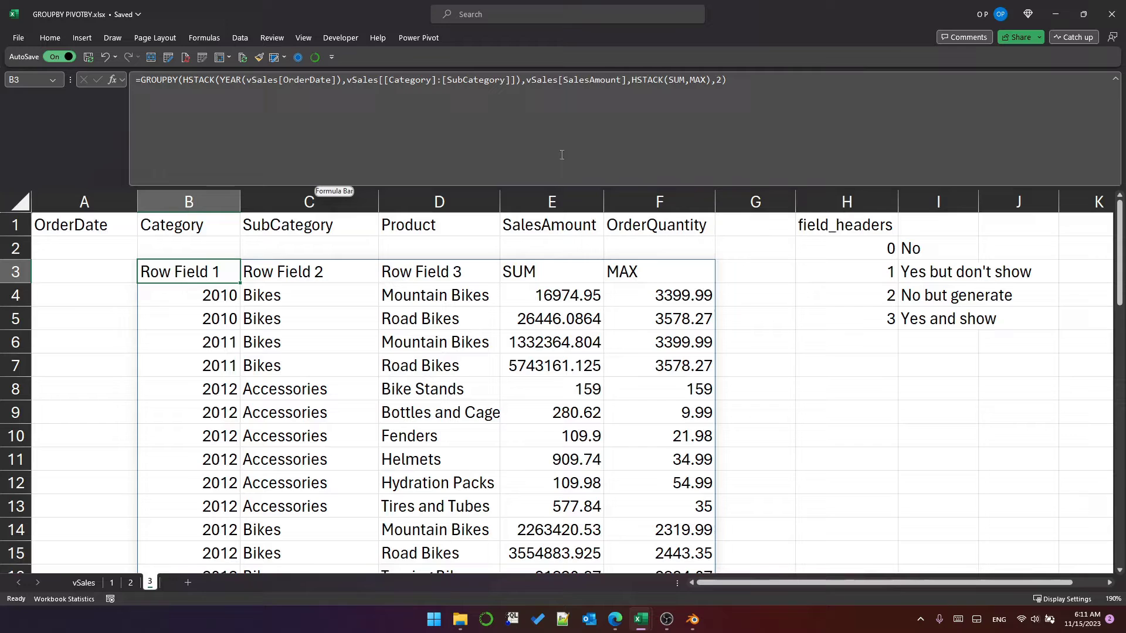
Delete the ',2' field_headers argument from the formula.
{"action": "left_click", "coordinate": [715, 80]}
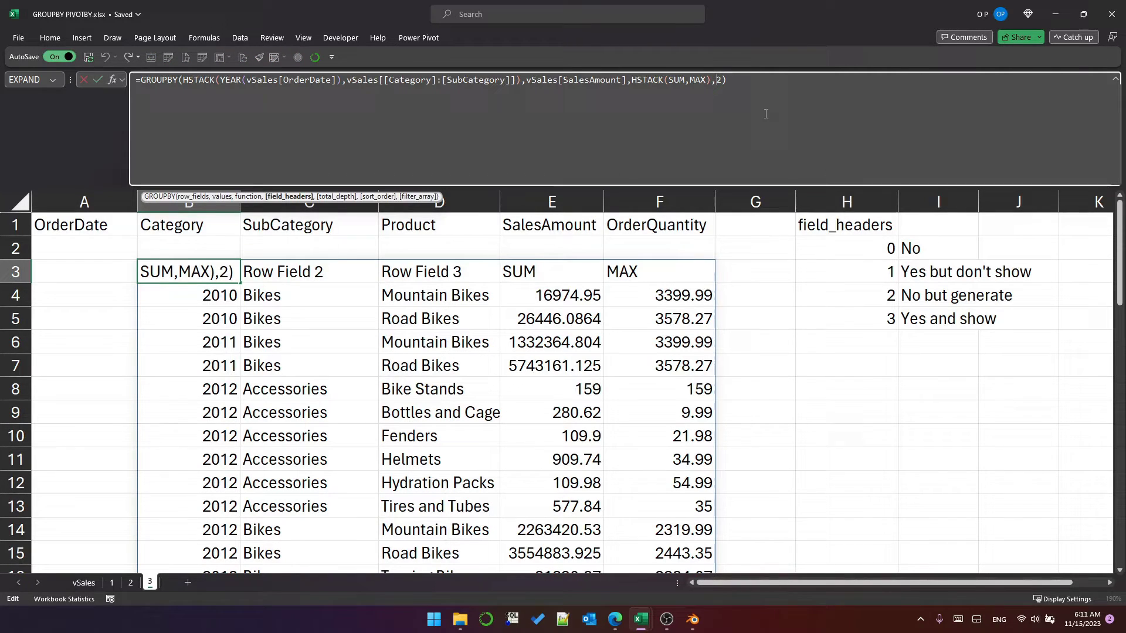
{"action": "key", "text": "Delete"}
{"action": "key", "text": "BackSpace"}
{"action": "key", "text": "Return"}
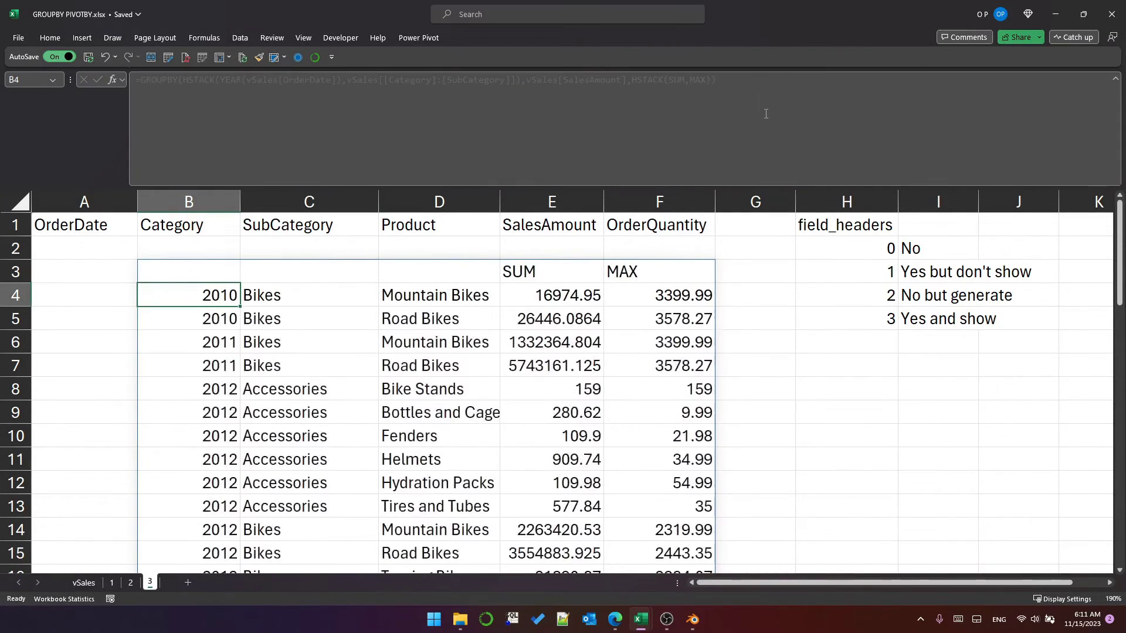
Replace the OrderDate reference with the full OrderDate column from the vSales sheet.
{"action": "left_click", "coordinate": [225, 270]}
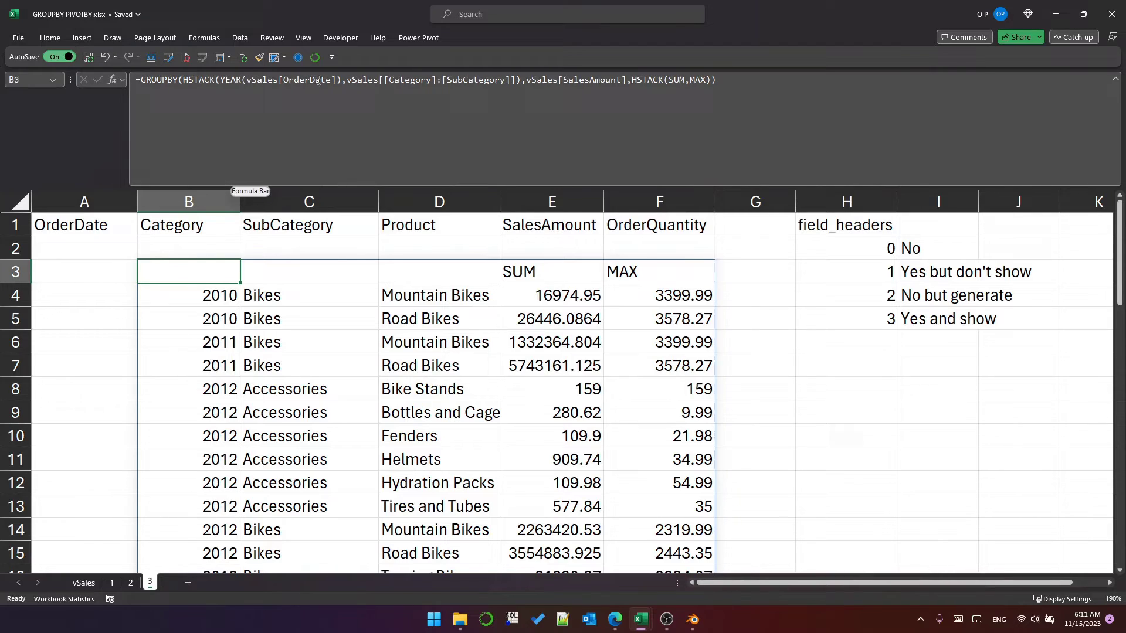
{"action": "left_click_drag", "start_coordinate": [247, 78], "coordinate": [335, 79]}
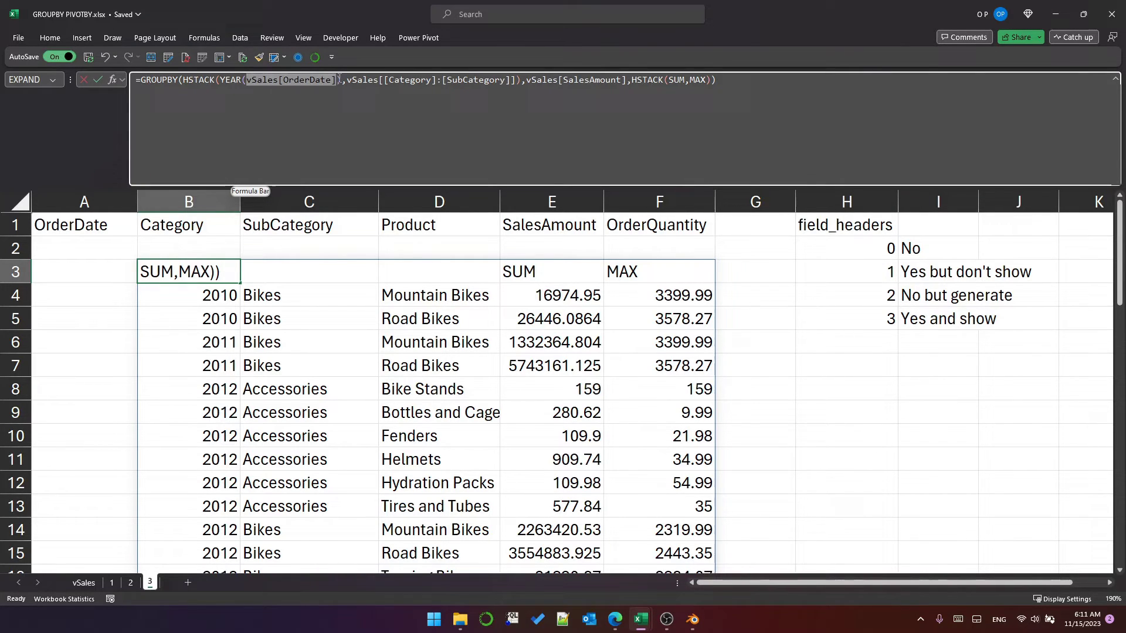
{"action": "left_click", "coordinate": [84, 582]}
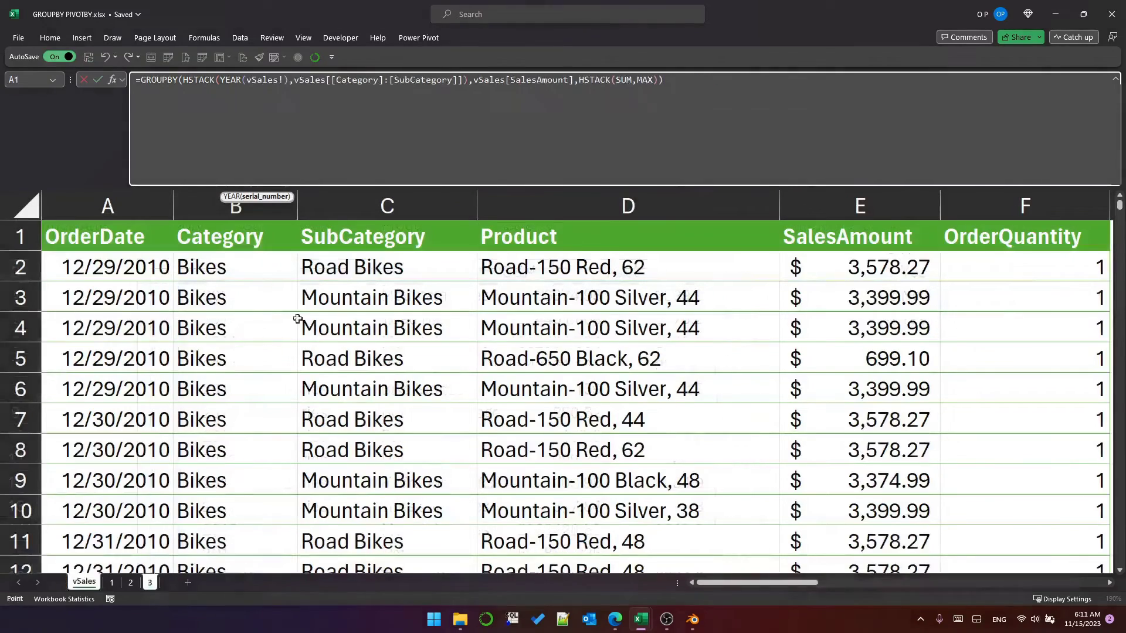
{"action": "left_click", "coordinate": [147, 237]}
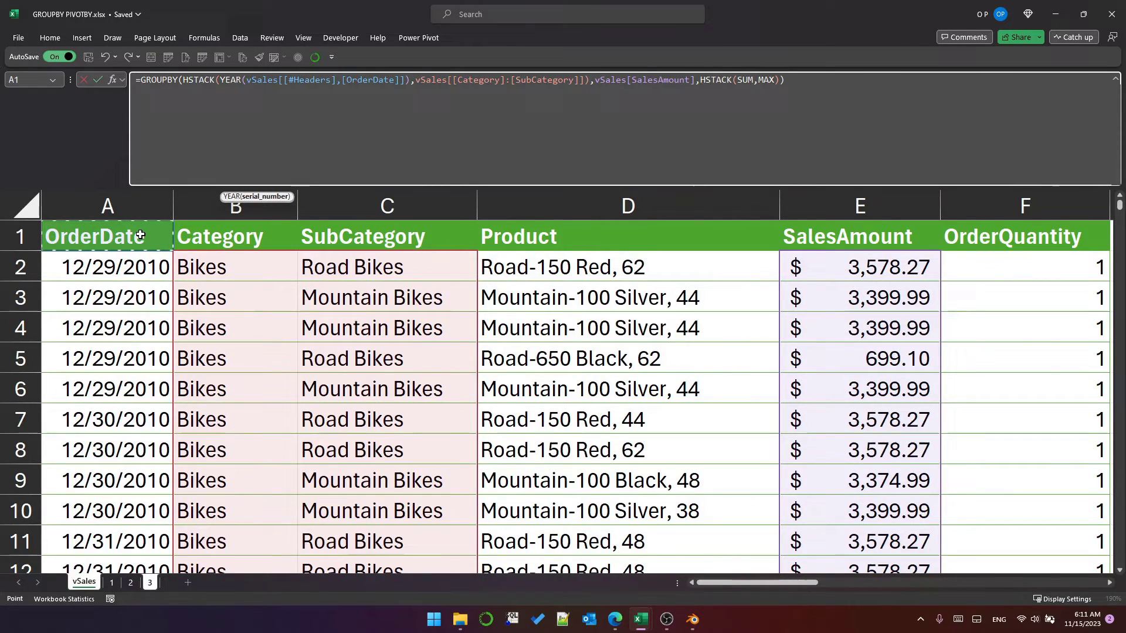
{"action": "key", "text": "ctrl+shift+Down"}
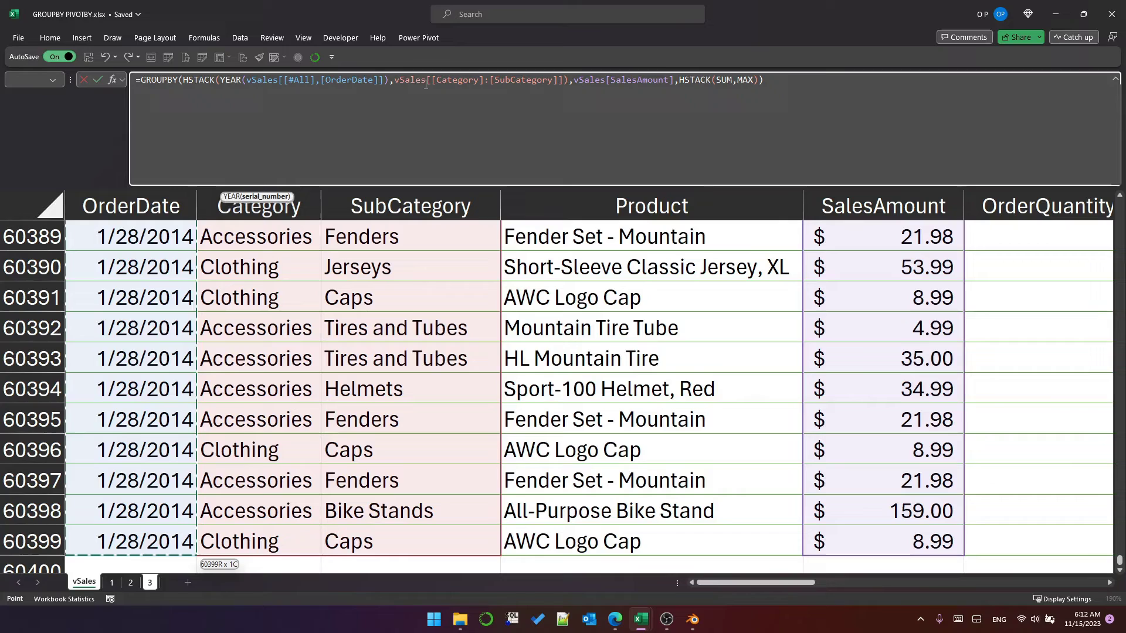
Repoint Category:SubCategory and SalesAmount to header-inclusive full columns.
{"action": "left_click_drag", "start_coordinate": [394, 80], "coordinate": [550, 79]}
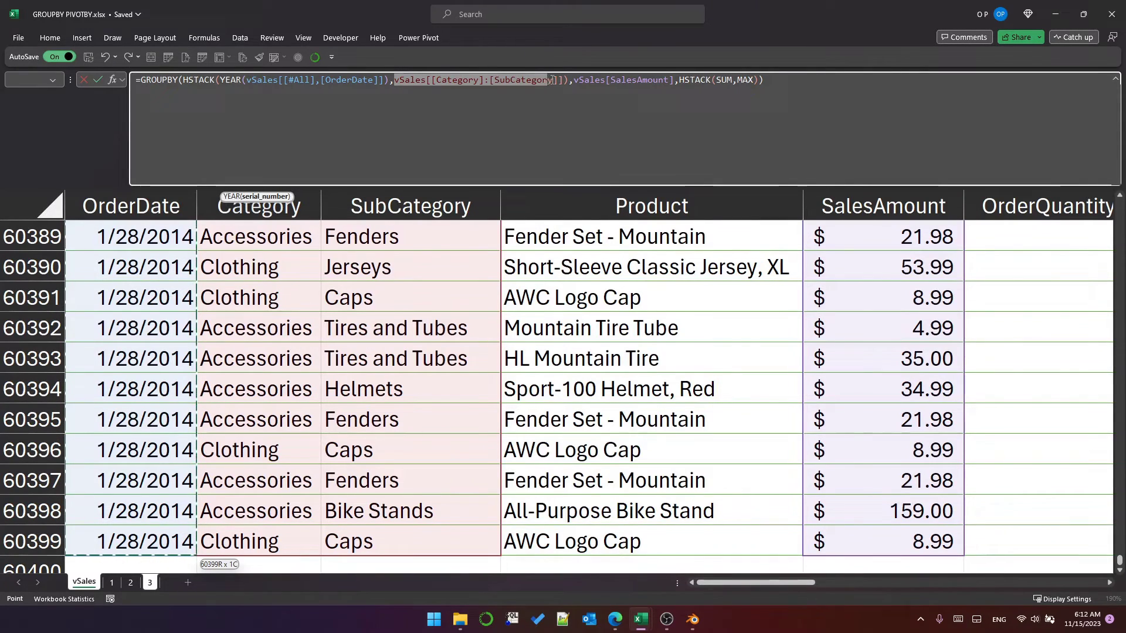
{"action": "left_click", "coordinate": [274, 251]}
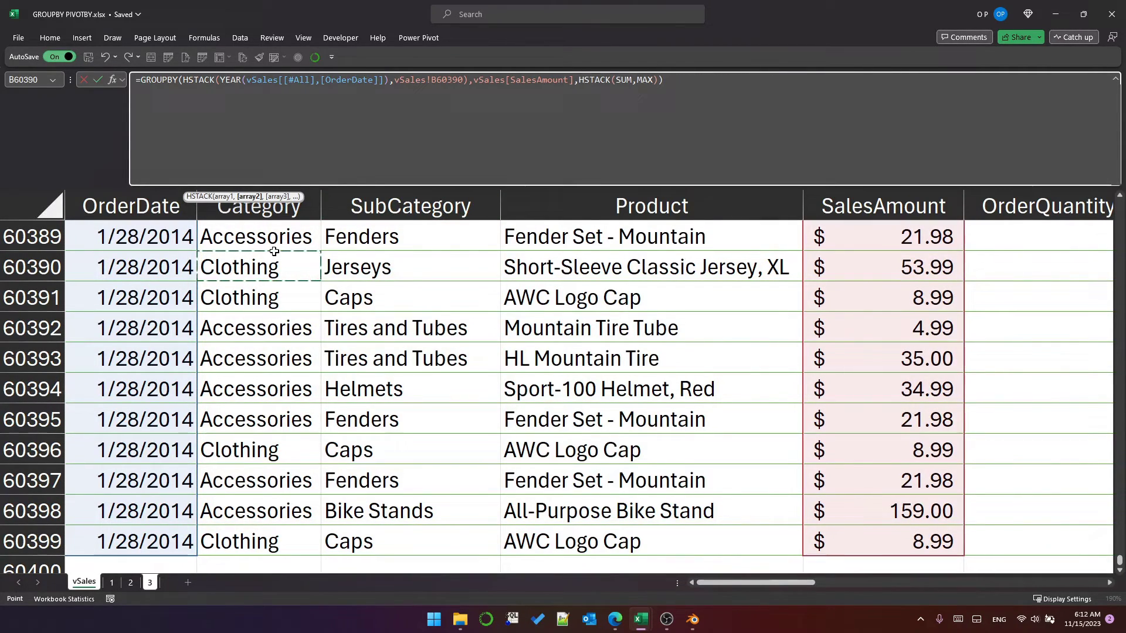
{"action": "key", "text": "ctrl+shift+Up"}
{"action": "key", "text": "shift+Right"}
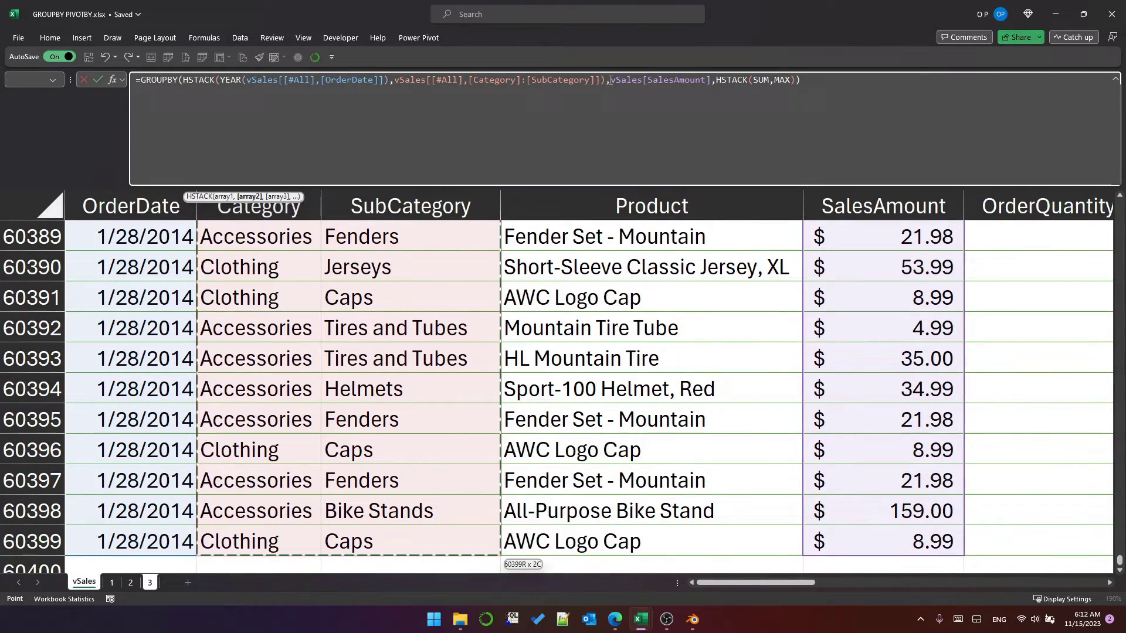
{"action": "left_click_drag", "start_coordinate": [610, 80], "coordinate": [710, 81]}
{"action": "left_click", "coordinate": [871, 269]}
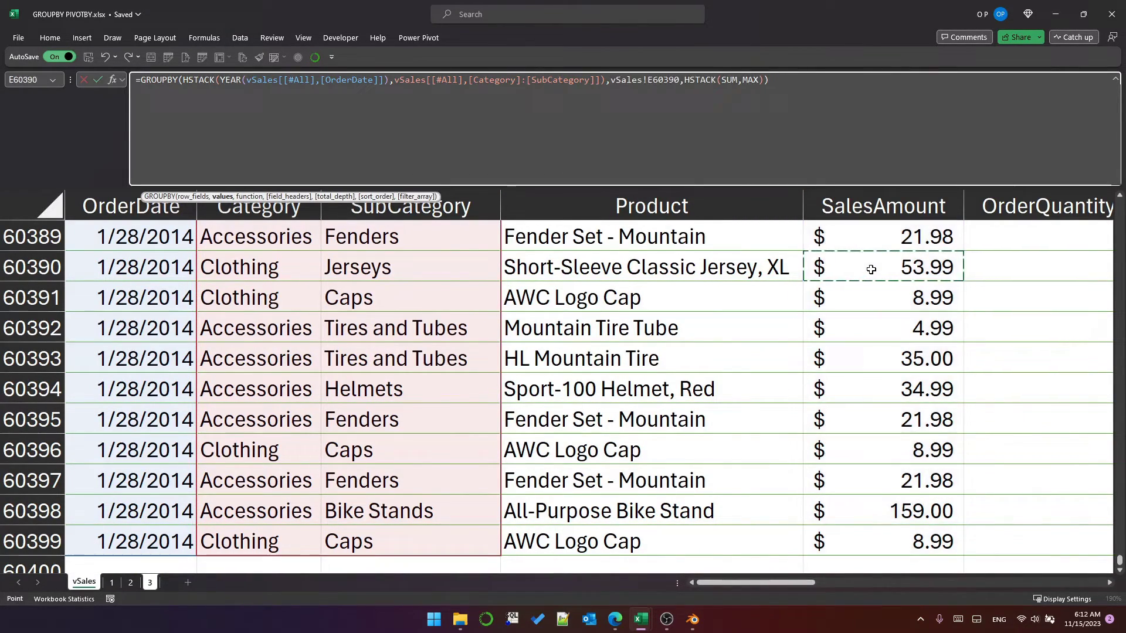
{"action": "key", "text": "ctrl+shift+Up"}
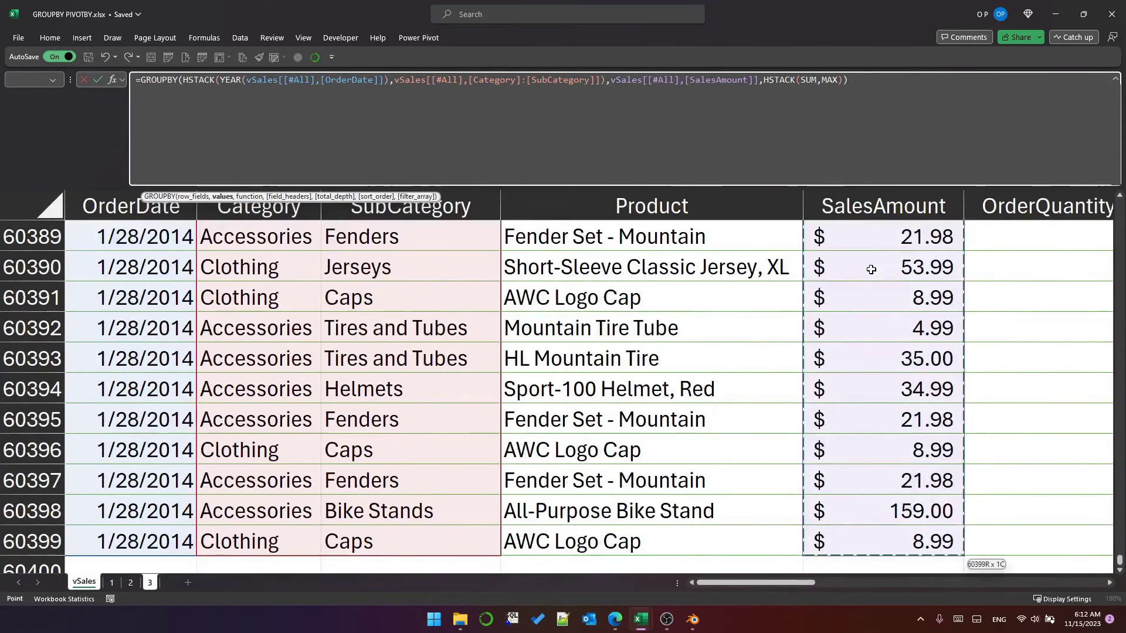
{"action": "key", "text": "Return"}
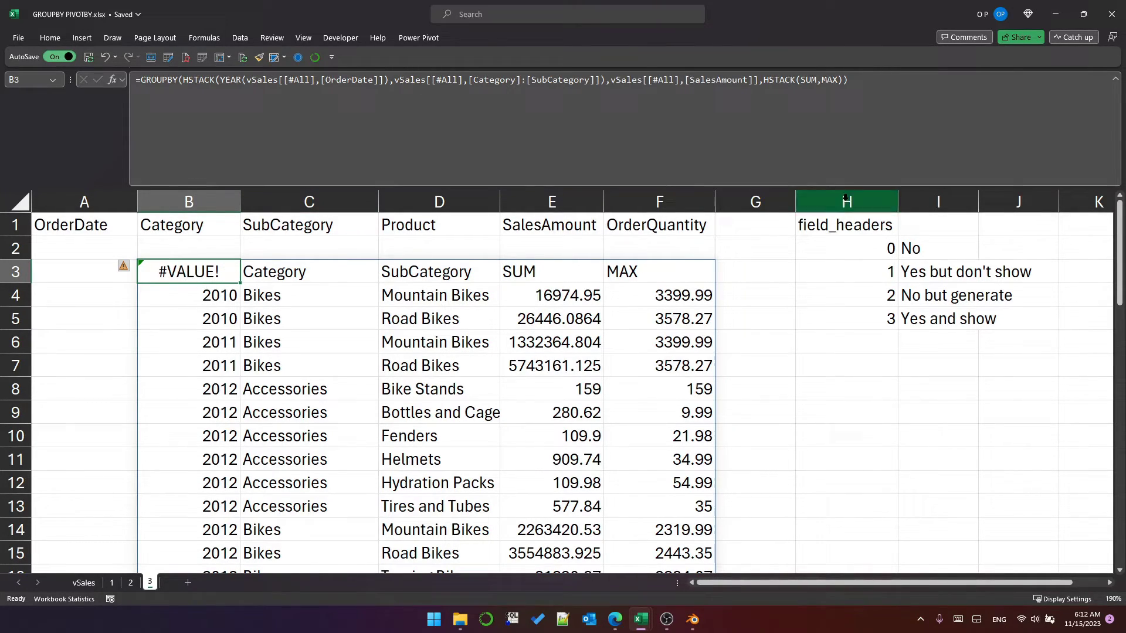
Add field_headers 3 (Yes and show) to the GROUPBY formula.
{"action": "left_click", "coordinate": [845, 79]}
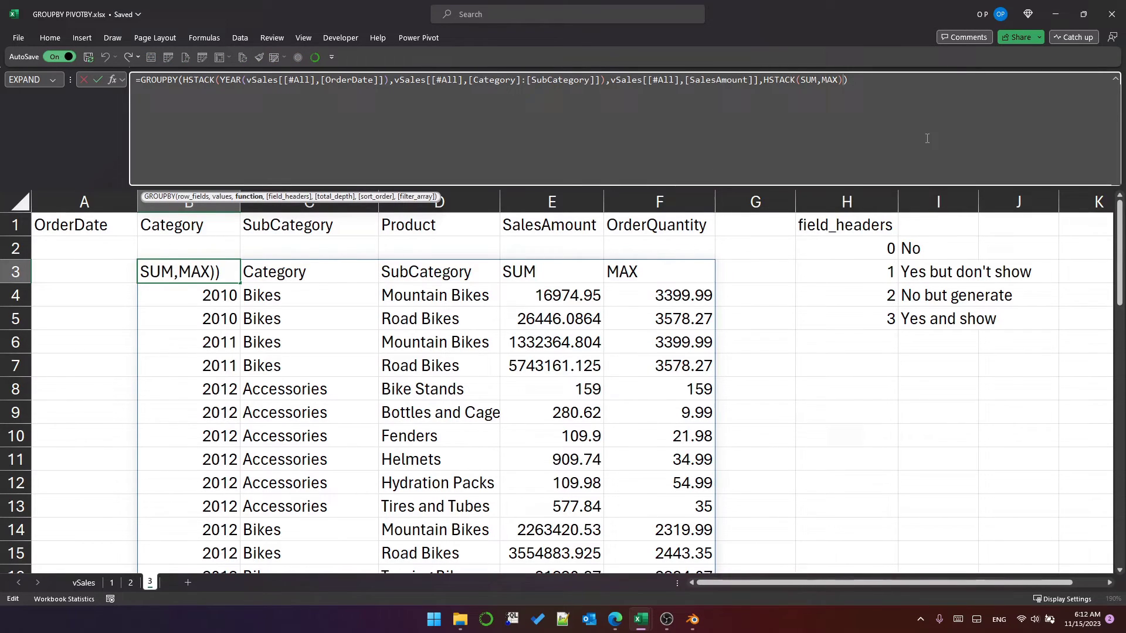
{"action": "type", "text": ","}
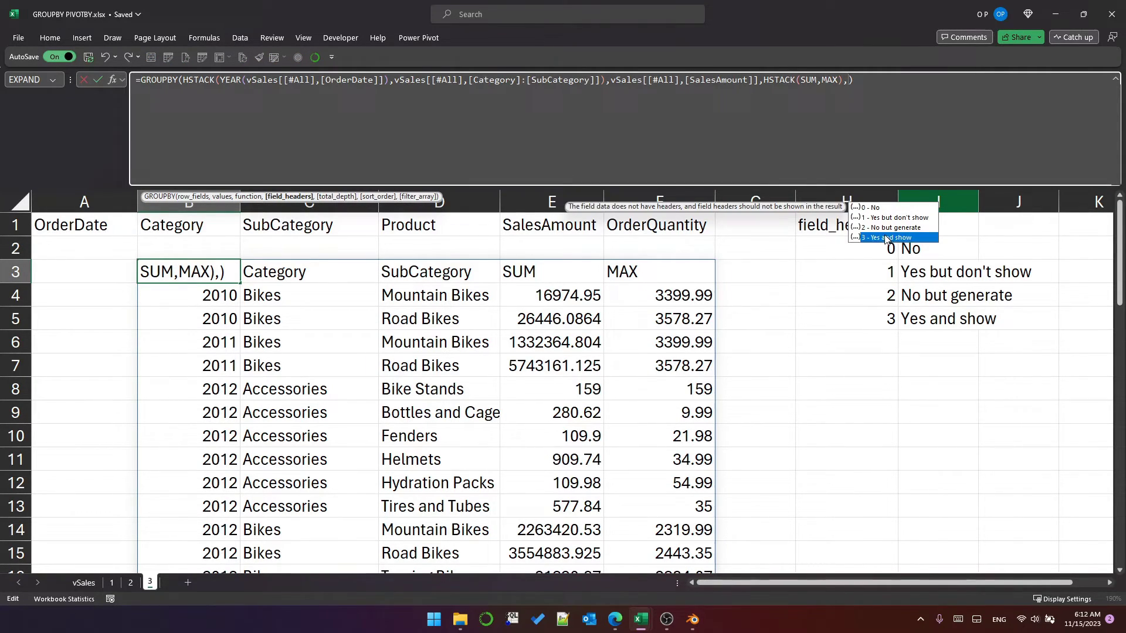
{"action": "double_click", "coordinate": [886, 237]}
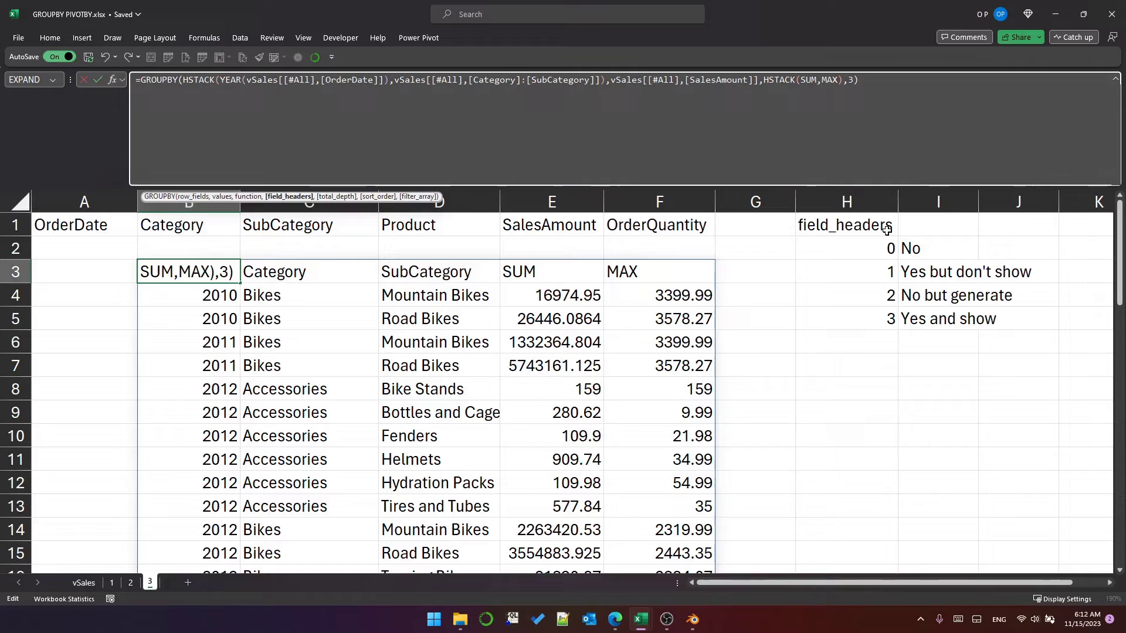
{"action": "key", "text": "ctrl+Return"}
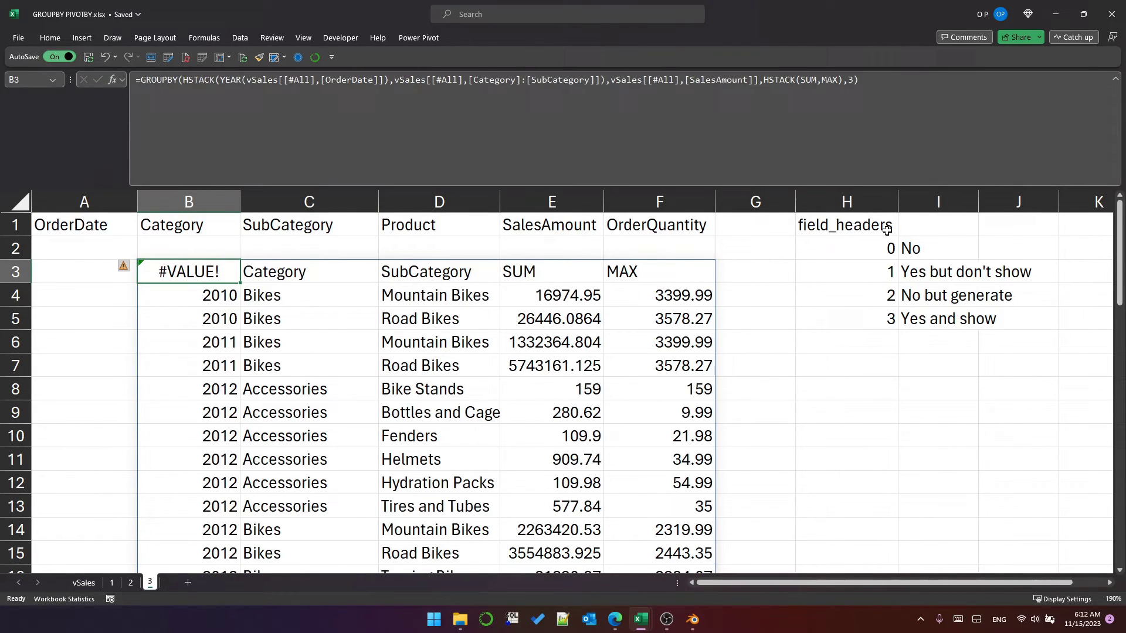
Change field_headers to 1 and check the now-empty header cells.
{"action": "left_click", "coordinate": [851, 77]}
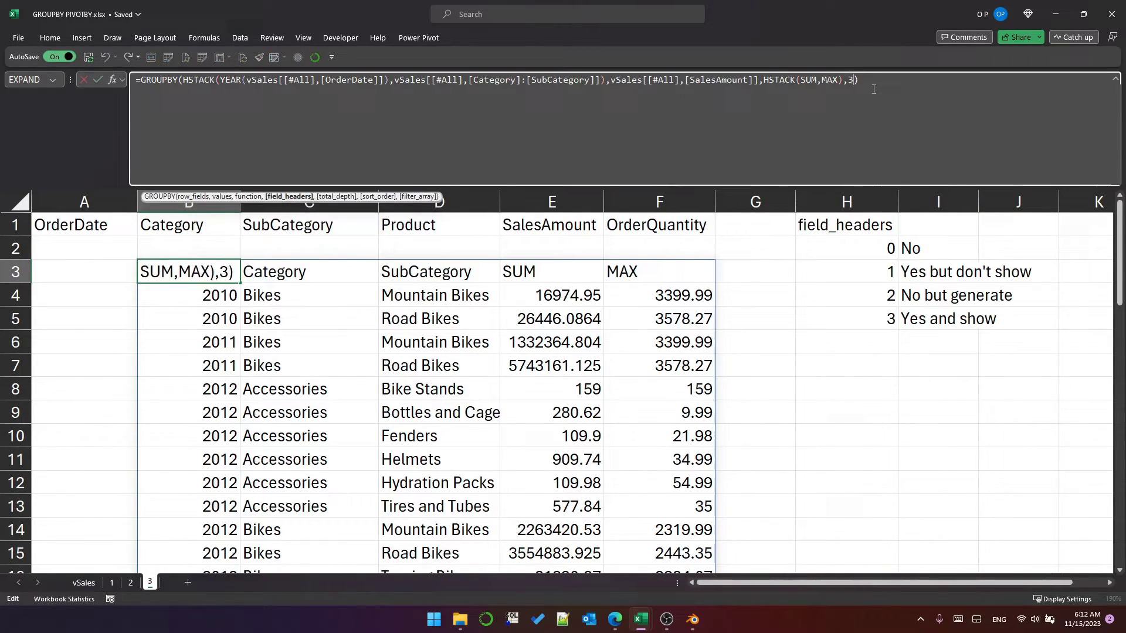
{"action": "key", "text": "BackSpace"}
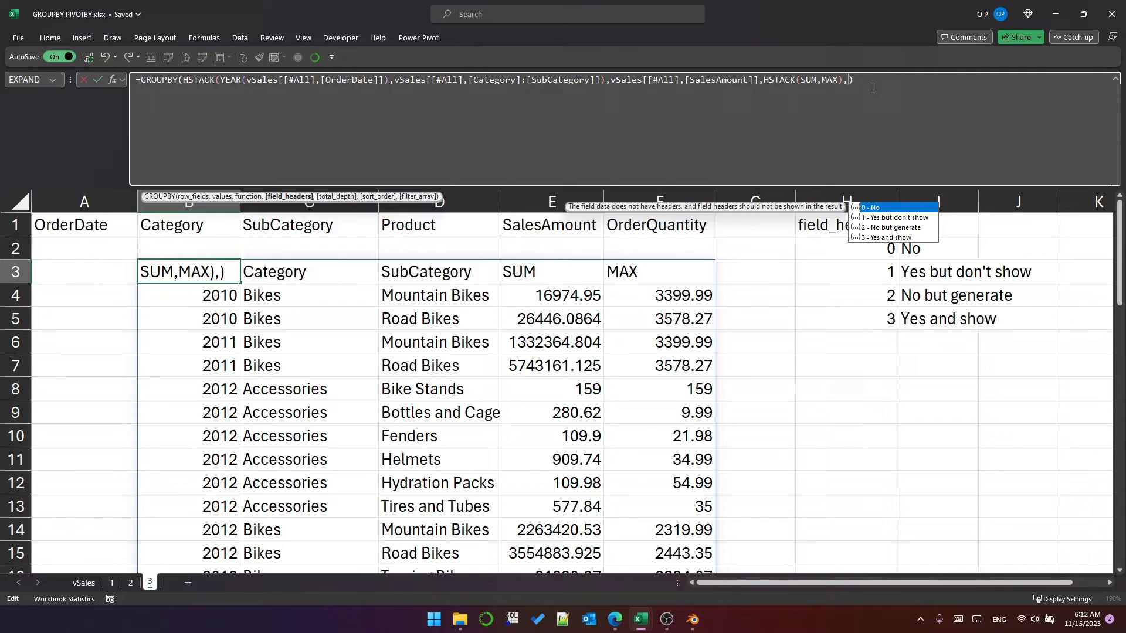
{"action": "type", "text": "1"}
{"action": "key", "text": "Return"}
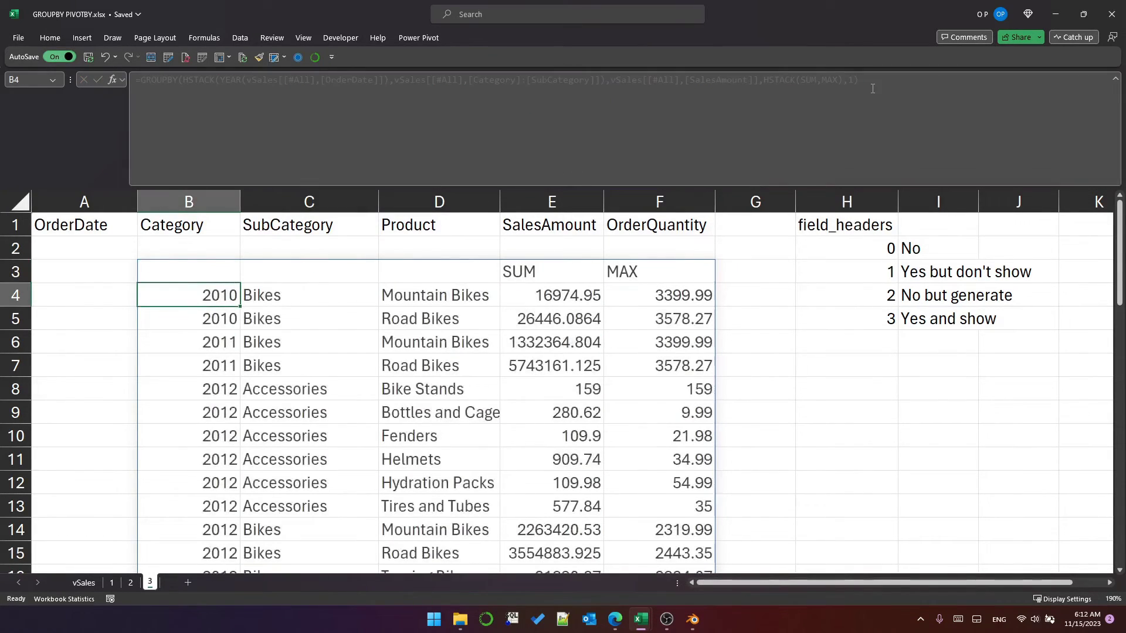
{"action": "key", "text": "Up"}
{"action": "key", "text": "Right"}
{"action": "key", "text": "Right"}
{"action": "key", "text": "Left"}
{"action": "key", "text": "Left"}
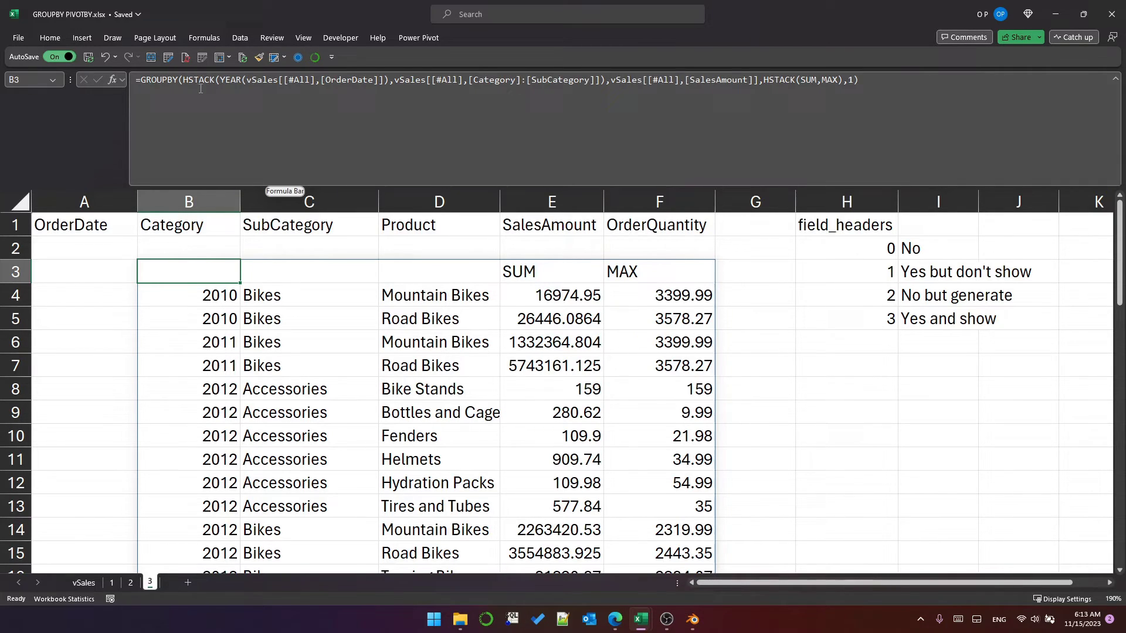
Set field_headers back to 3 and inspect the #VALUE! in B3.
{"action": "left_click", "coordinate": [853, 82]}
{"action": "key", "text": "BackSpace"}
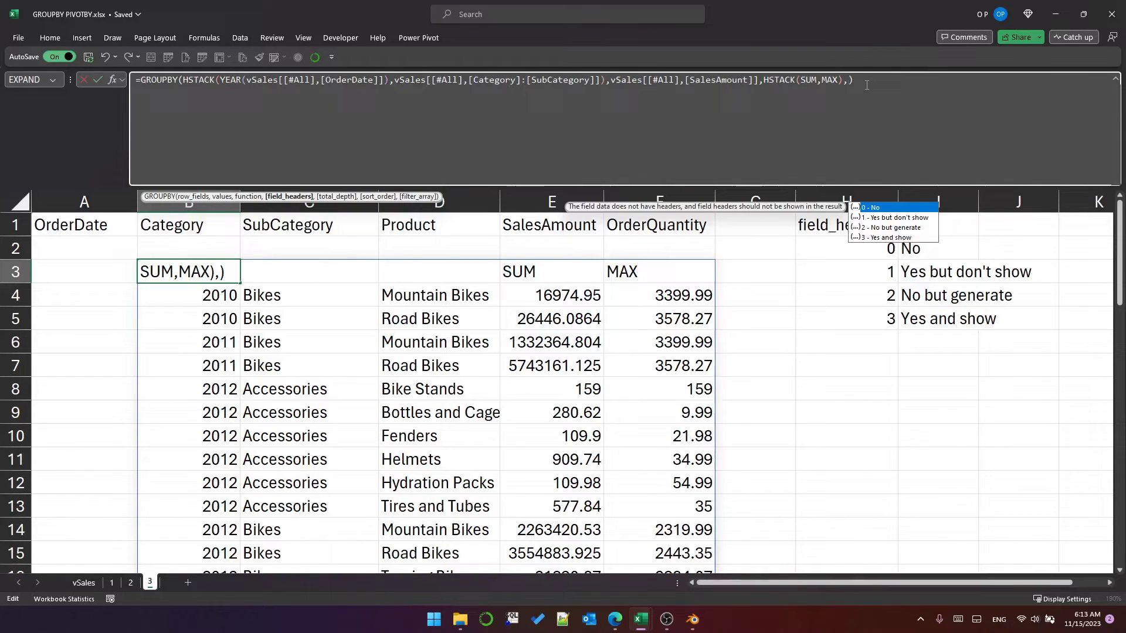
{"action": "type", "text": "3"}
{"action": "key", "text": "Return"}
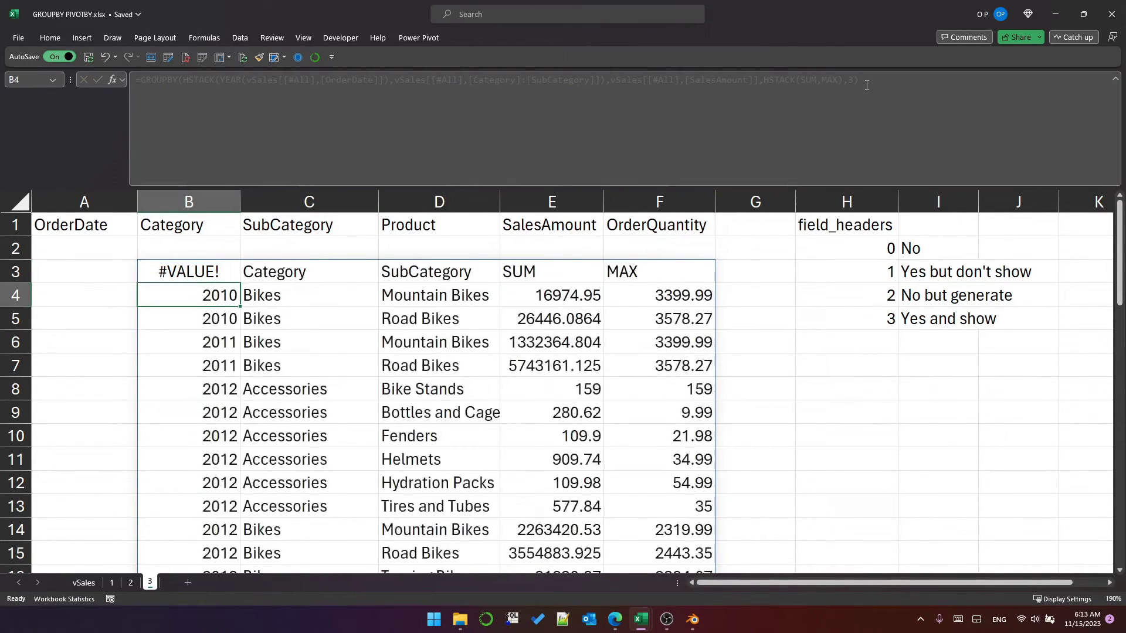
{"action": "left_click", "coordinate": [208, 274]}
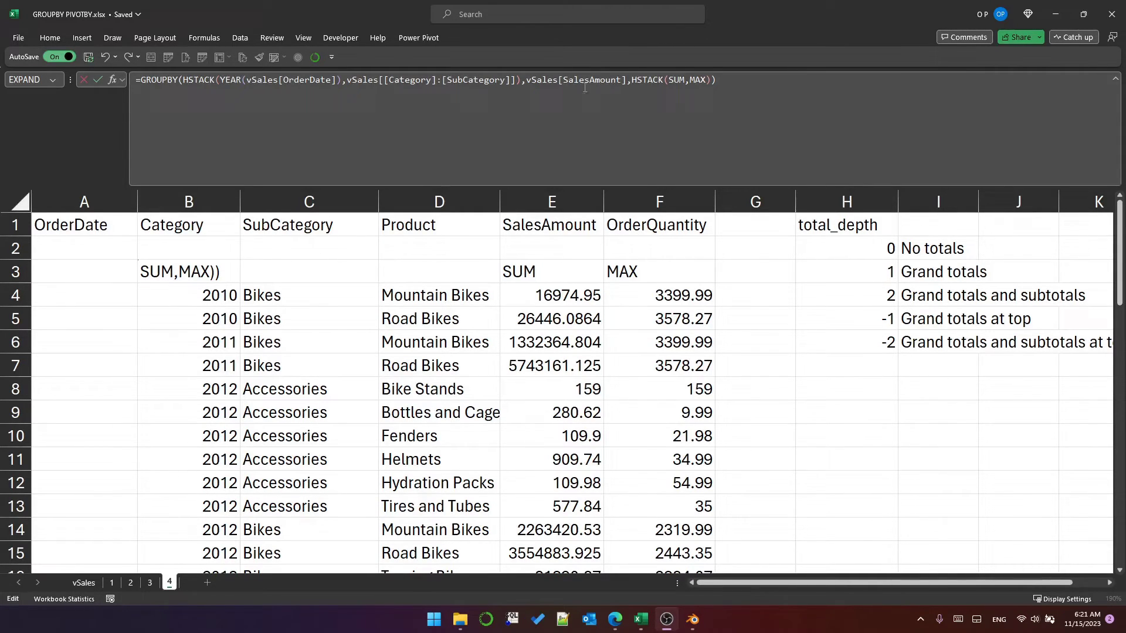
Add total_depth -2 (,,-2) to sheet 4's GROUPBY formula, putting the Grand Total on top.
{"action": "left_click", "coordinate": [714, 79]}
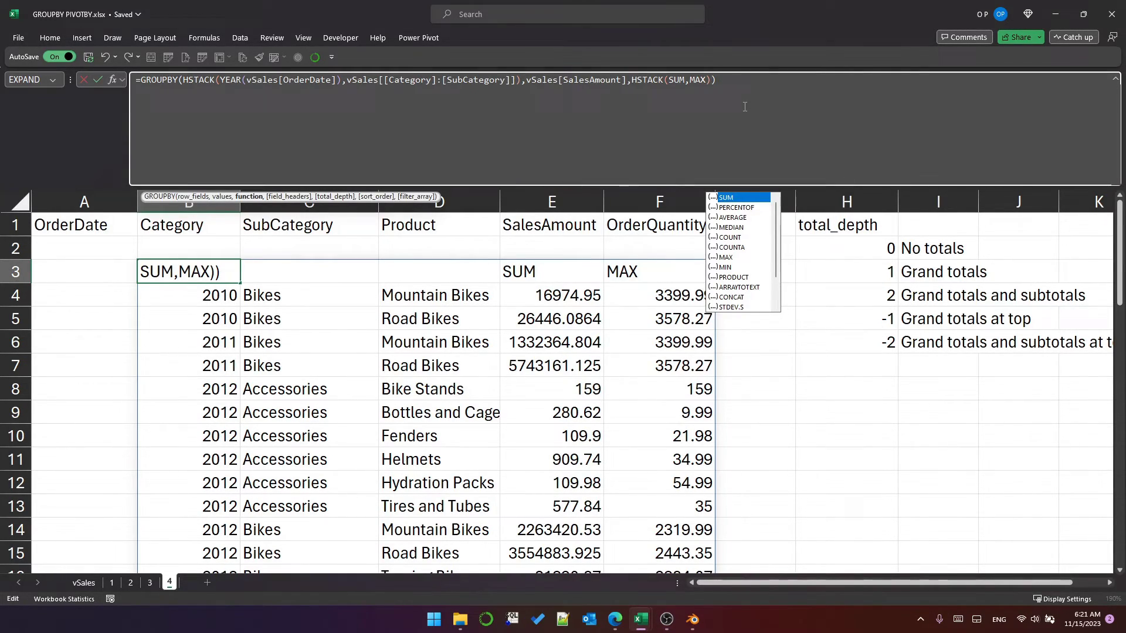
{"action": "type", "text": ",,"}
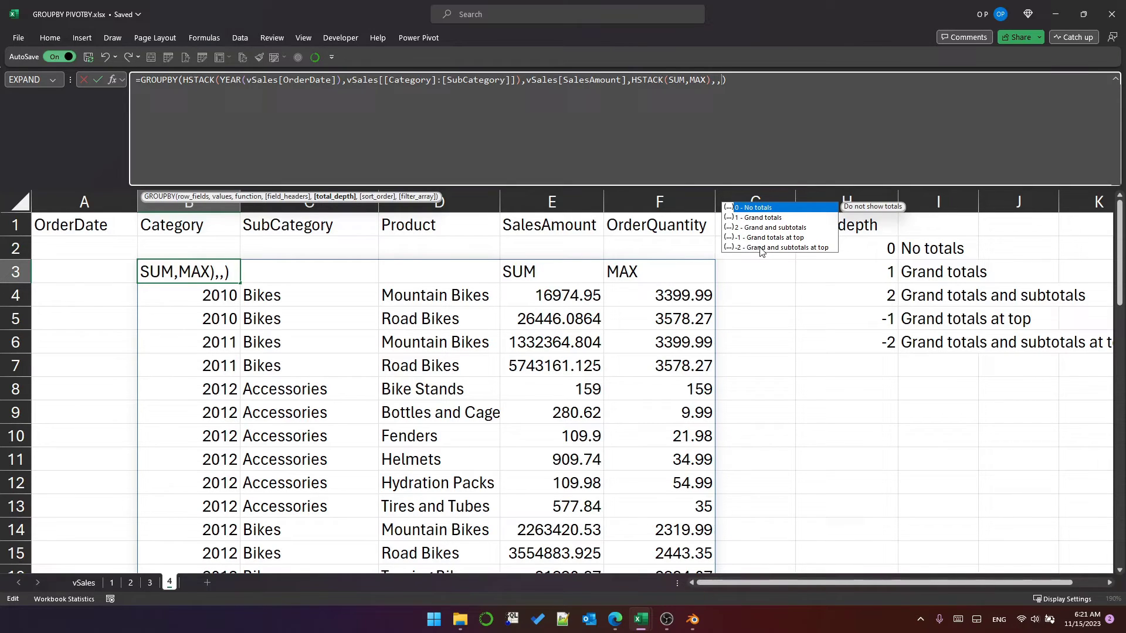
{"action": "type", "text": "-2"}
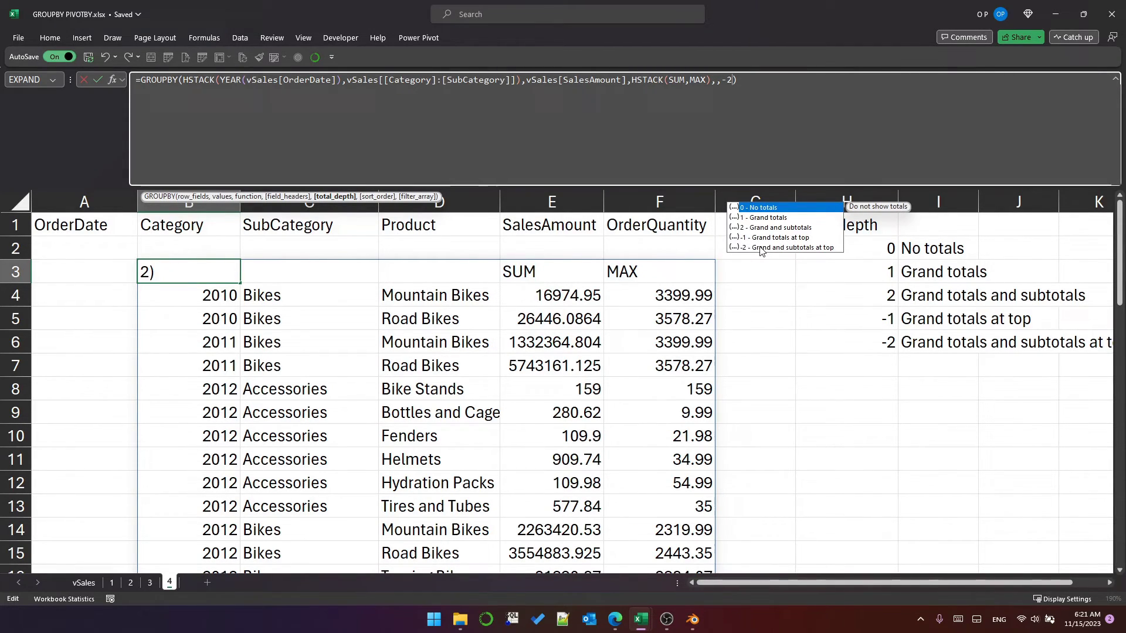
{"action": "key", "text": "Return"}
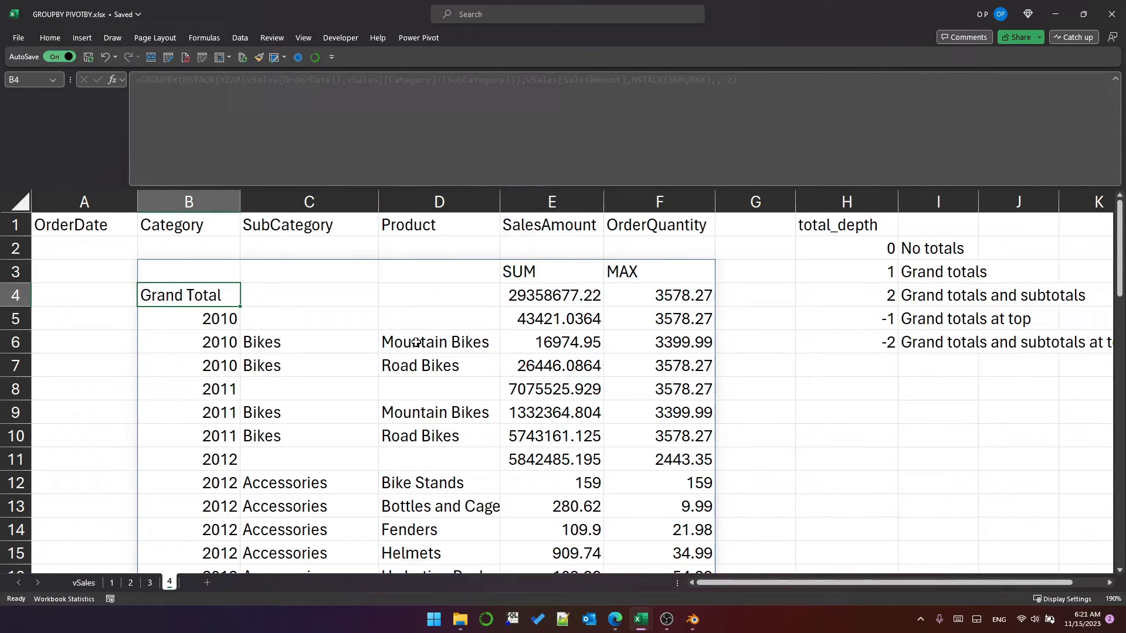
Select the Grand Total row, the 2010 and 2011 subtotal blocks, and the 2010 Mountain Bikes row to compare them.
{"action": "left_click_drag", "start_coordinate": [194, 294], "coordinate": [651, 296]}
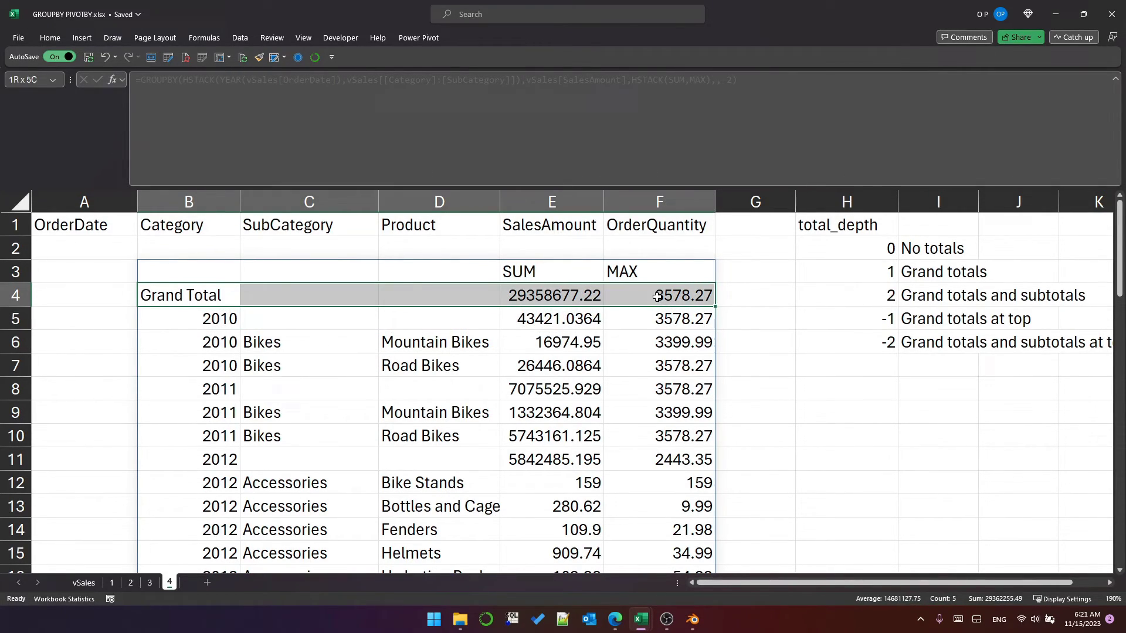
{"action": "left_click", "coordinate": [206, 318]}
{"action": "left_click_drag", "start_coordinate": [207, 319], "coordinate": [667, 375]}
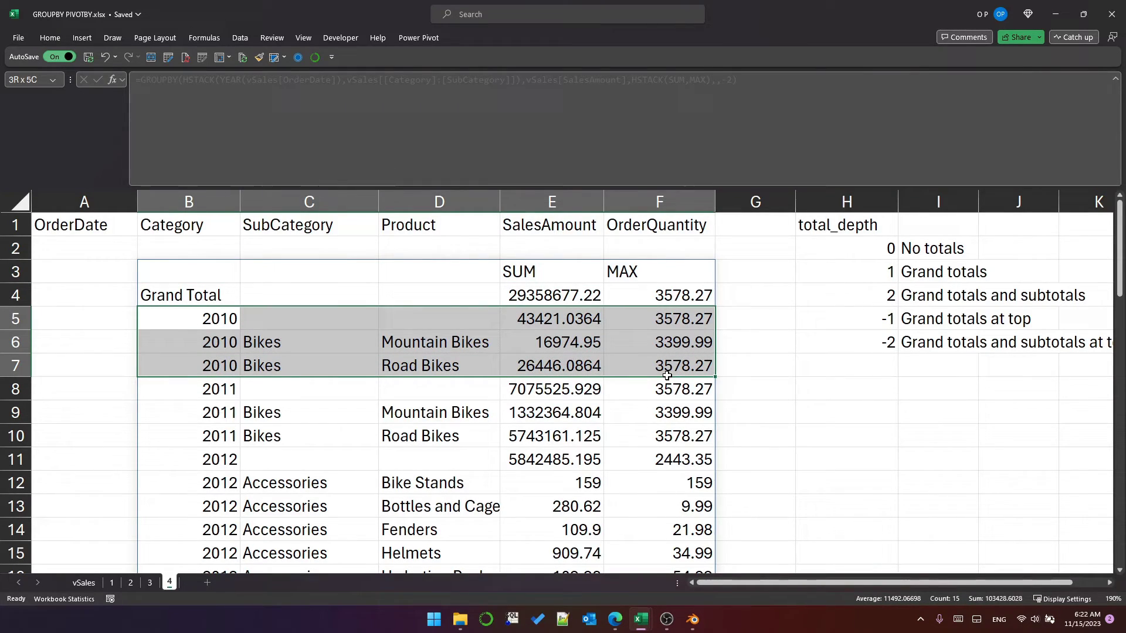
{"action": "left_click_drag", "start_coordinate": [191, 387], "coordinate": [657, 436]}
{"action": "left_click_drag", "start_coordinate": [168, 339], "coordinate": [642, 341]}
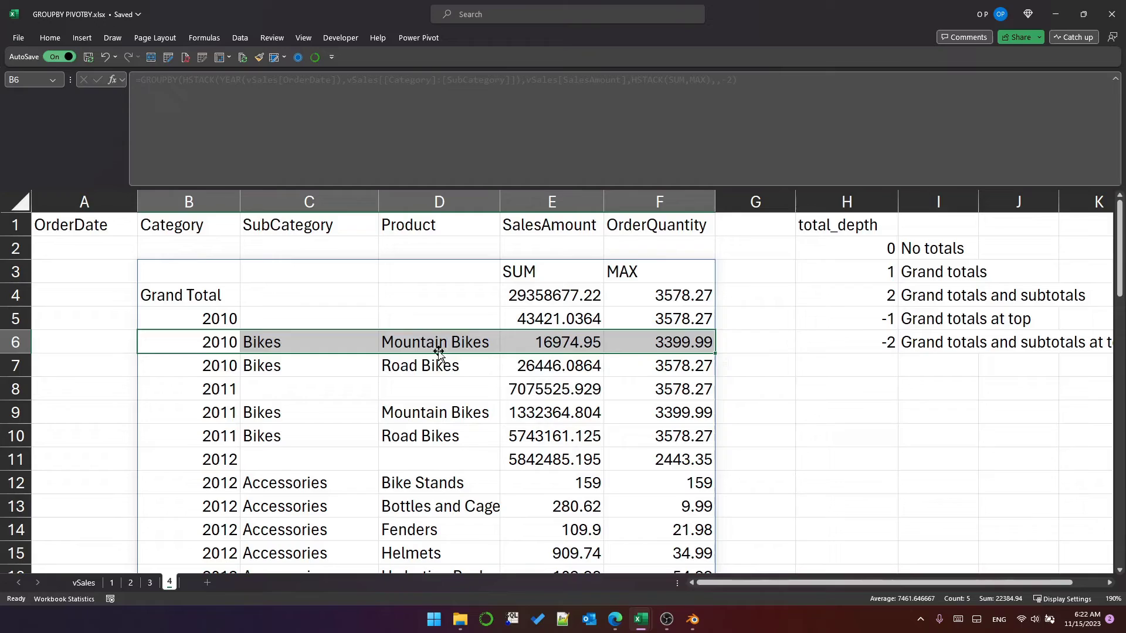
Select the Grand Total cell, then the GROUPBY formula cell B3.
{"action": "scroll", "coordinate": [440, 359], "scroll_direction": "down", "scroll_amount": 1}
{"action": "scroll", "coordinate": [442, 360], "scroll_direction": "up", "scroll_amount": 1}
{"action": "left_click", "coordinate": [197, 291]}
{"action": "left_click", "coordinate": [200, 271]}
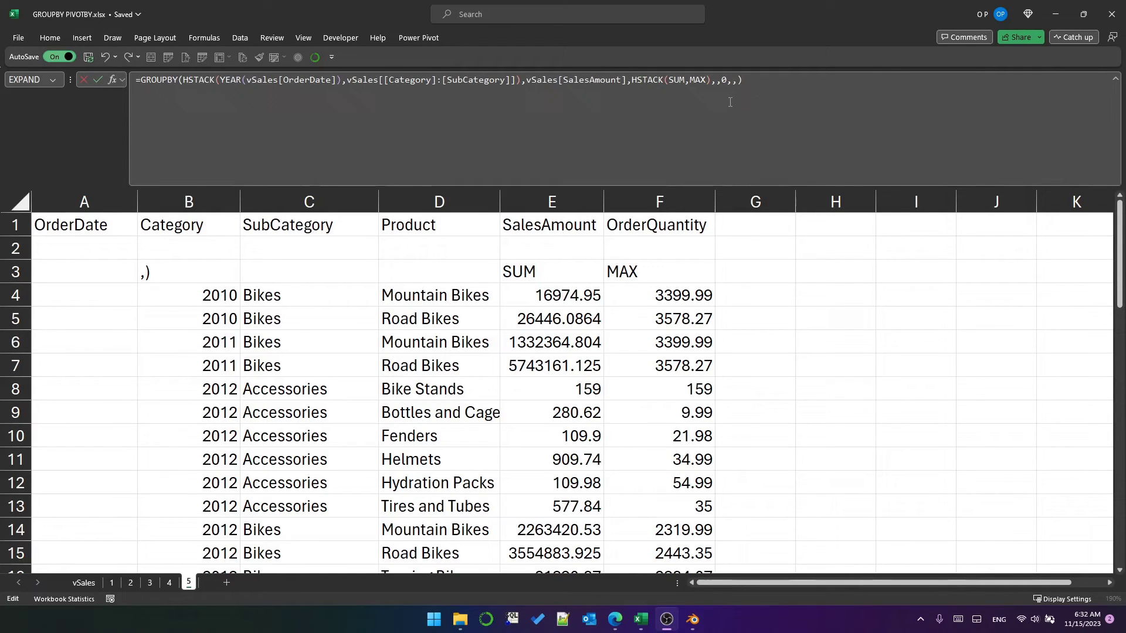
{"action": "left_click", "coordinate": [732, 83]}
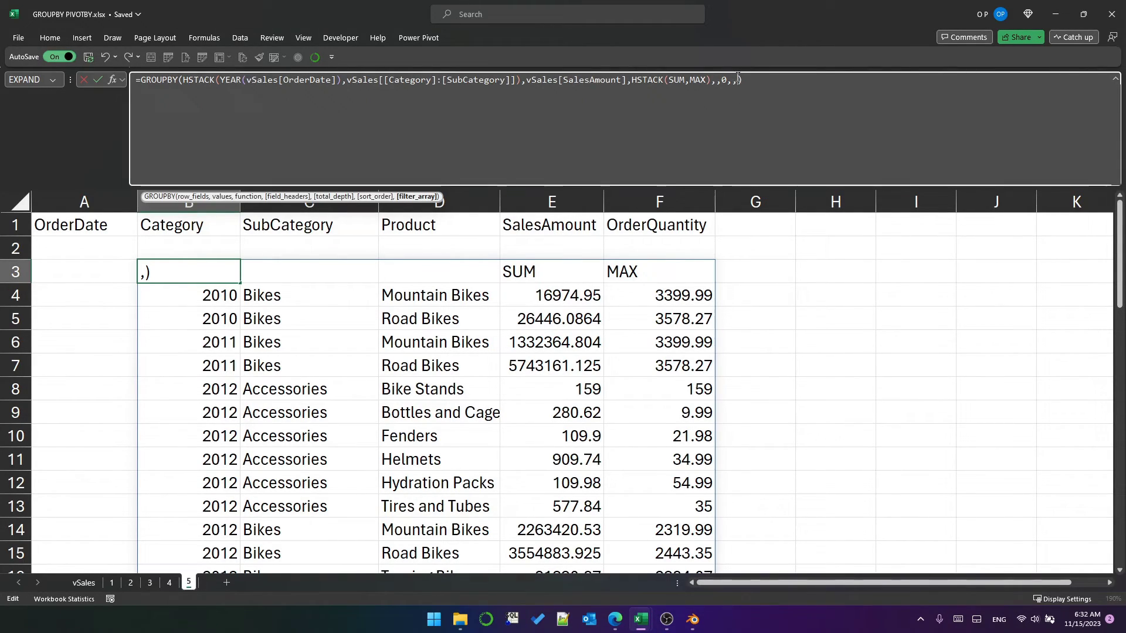
{"action": "left_click", "coordinate": [733, 80]}
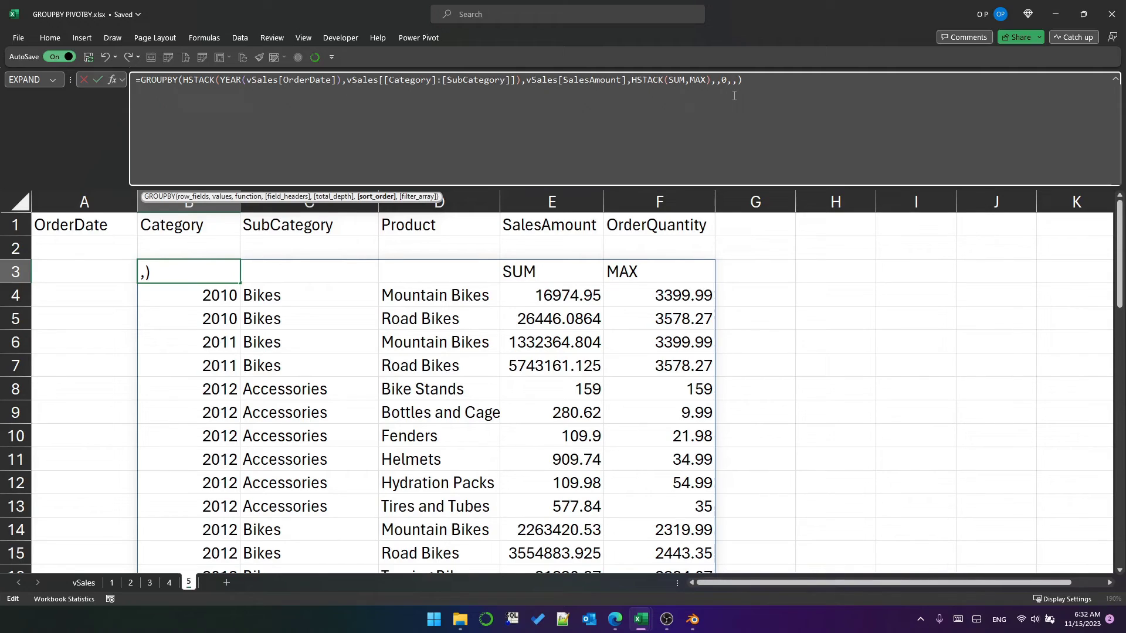
{"action": "key", "text": "Right"}
Set the filter_array to vSales[Category]="Bikes" so only Bikes rows remain.
{"action": "left_click", "coordinate": [84, 582]}
{"action": "left_click", "coordinate": [259, 208]}
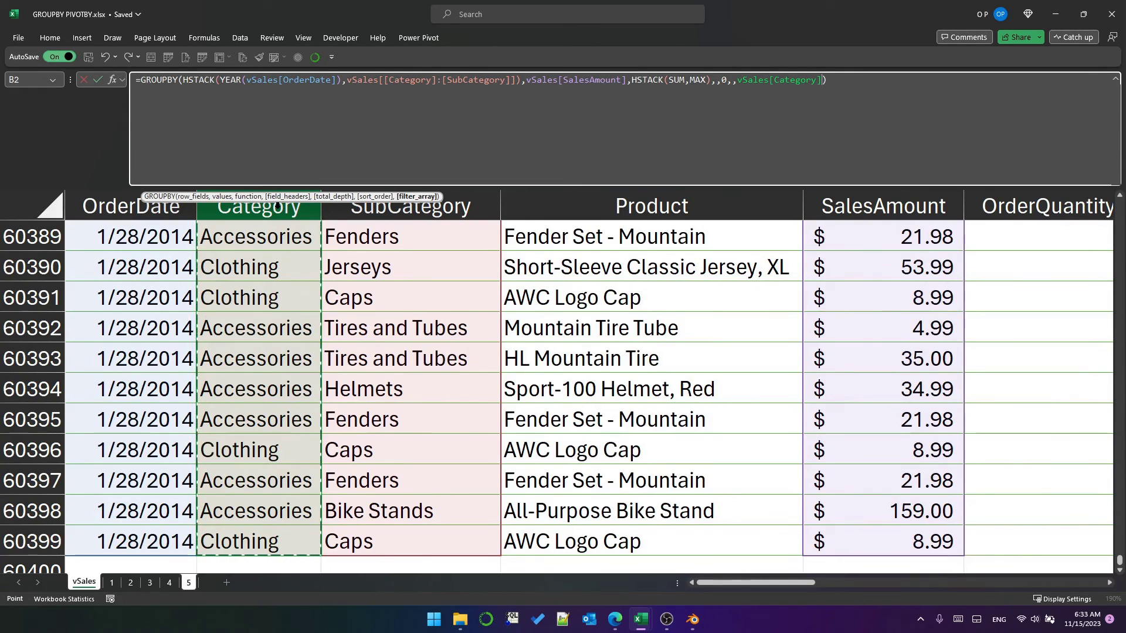
{"action": "type", "text": "="}
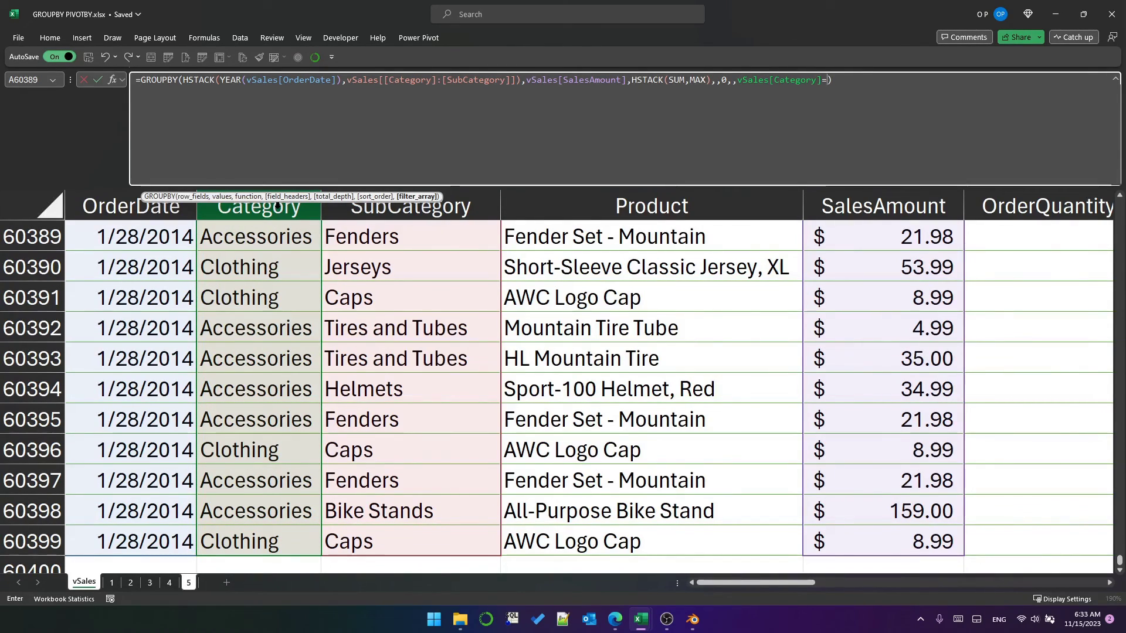
{"action": "type", "text": "\"B"}
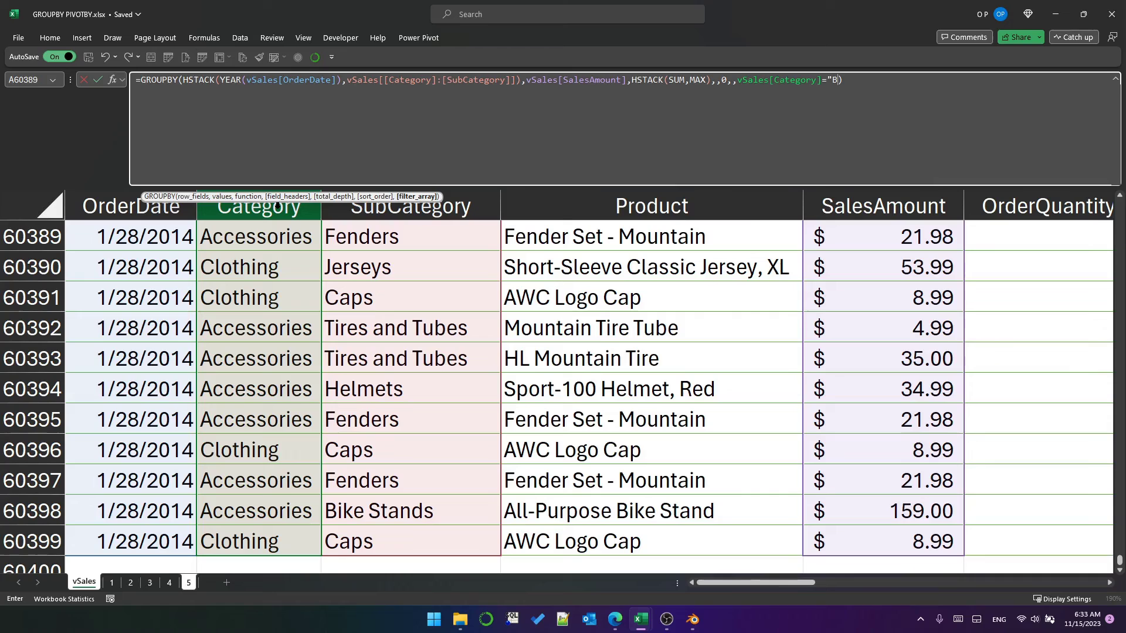
{"action": "type", "text": "ikes\""}
{"action": "key", "text": "Return"}
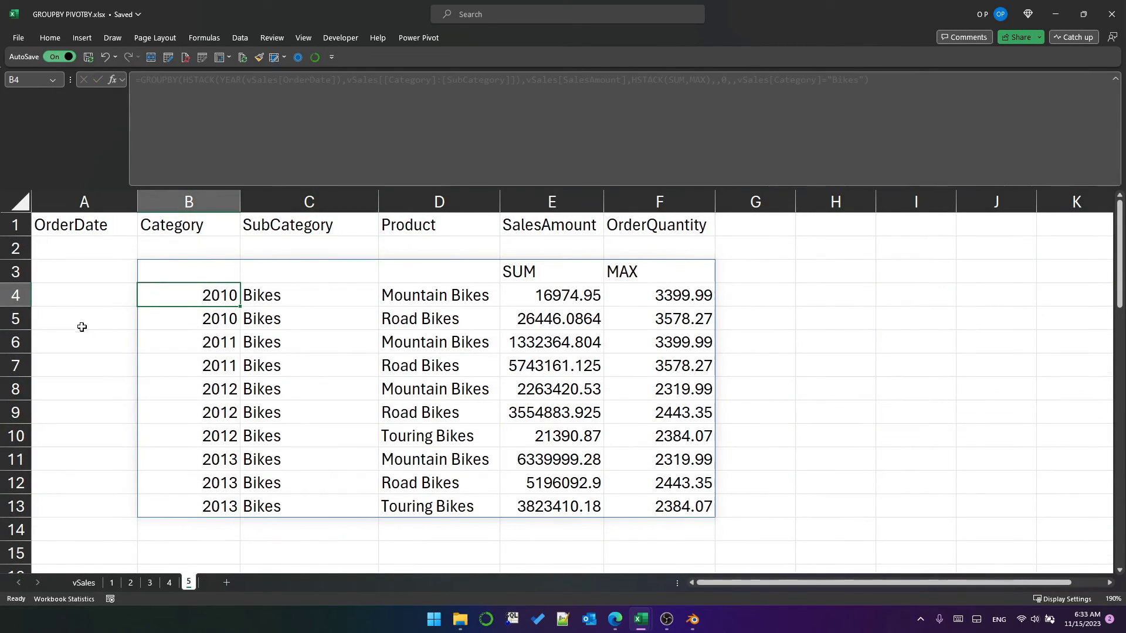
Review the filtered Bikes categories, product names and MAX column, then reselect formula cell B3.
{"action": "left_click_drag", "start_coordinate": [295, 288], "coordinate": [297, 394]}
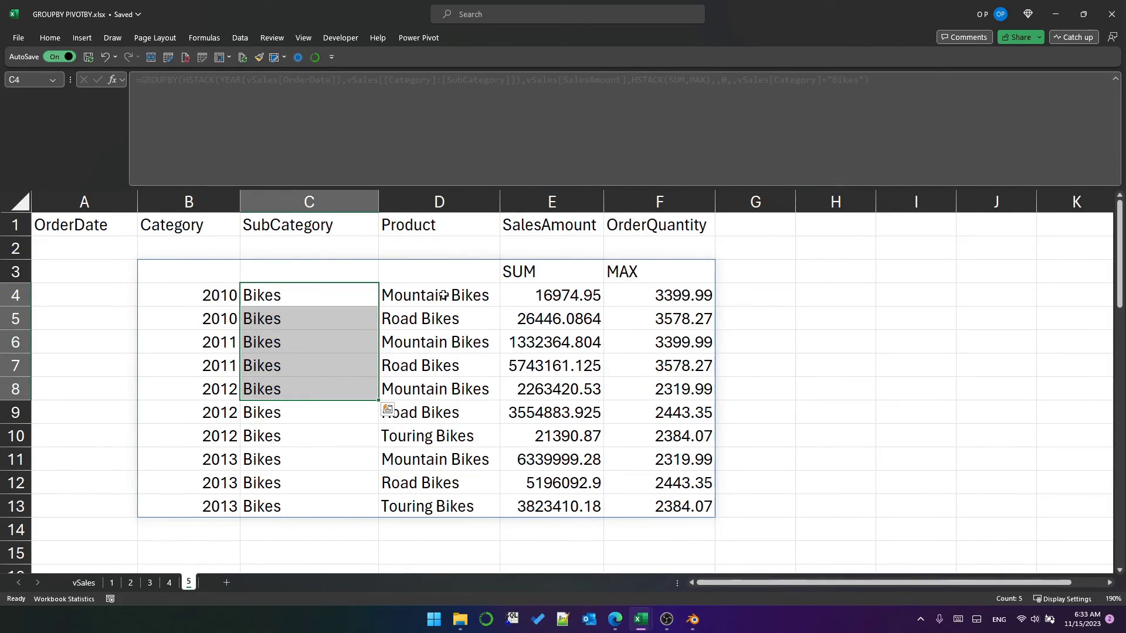
{"action": "left_click_drag", "start_coordinate": [447, 297], "coordinate": [446, 344]}
{"action": "key", "text": "Right"}
{"action": "key", "text": "Right"}
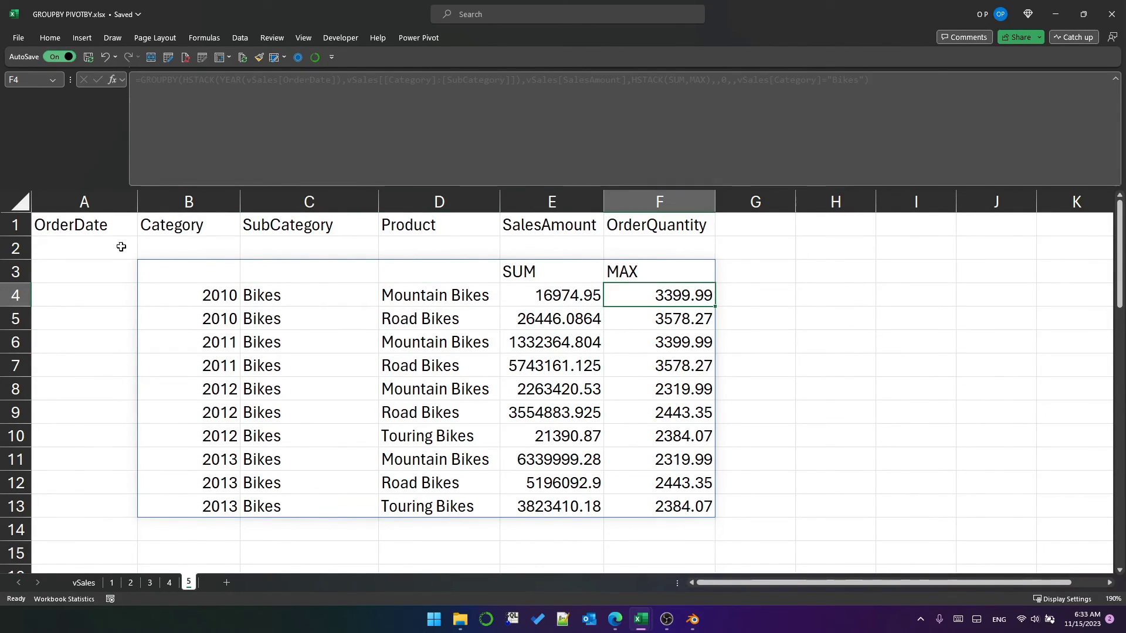
{"action": "left_click", "coordinate": [179, 273]}
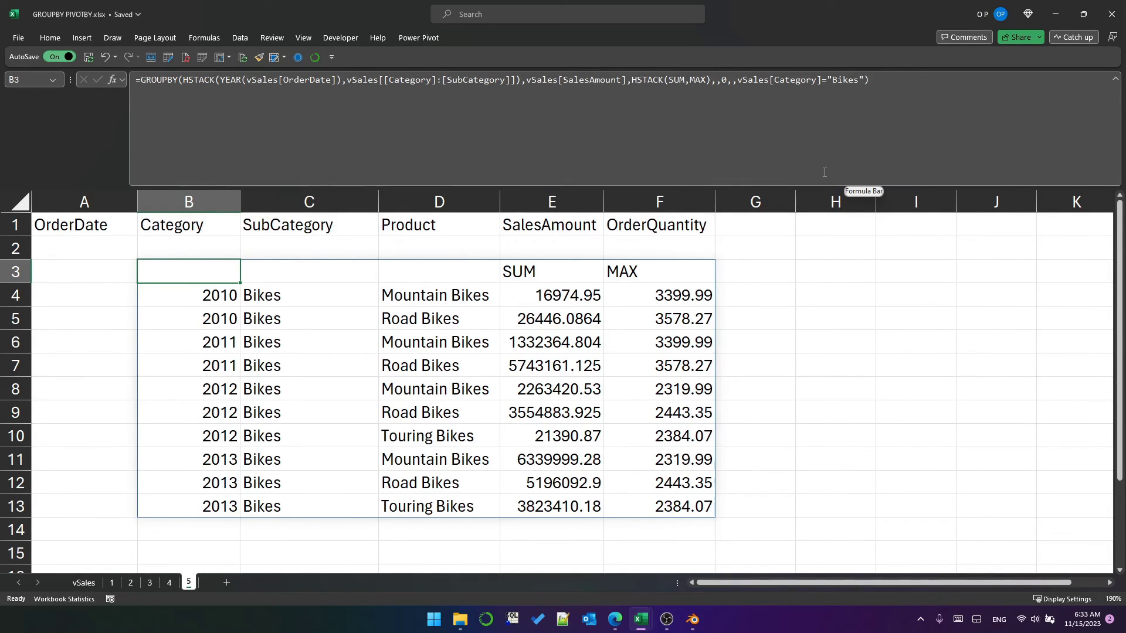
{"action": "left_click", "coordinate": [733, 82]}
{"action": "type", "text": ","}
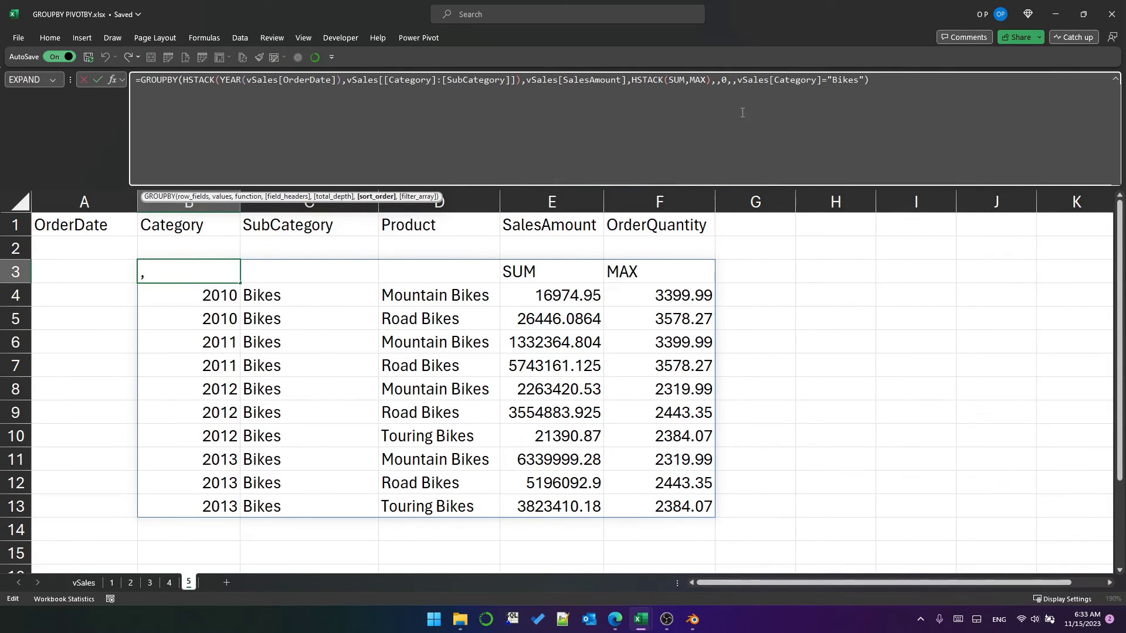